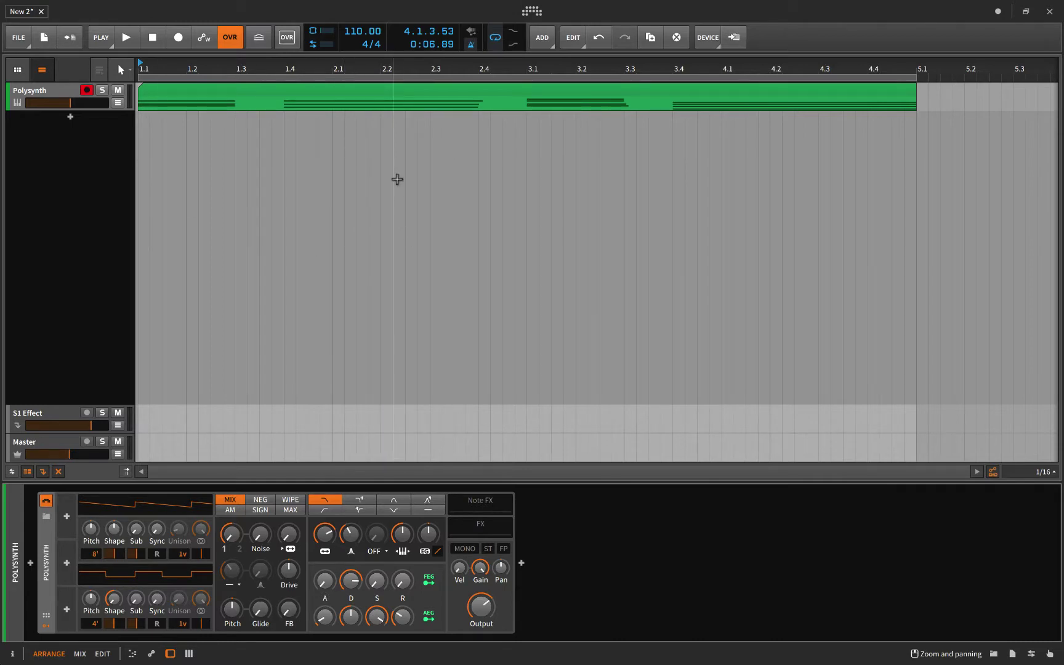
pyautogui.press('b')
pyautogui.press('b')
pyautogui.press('i')
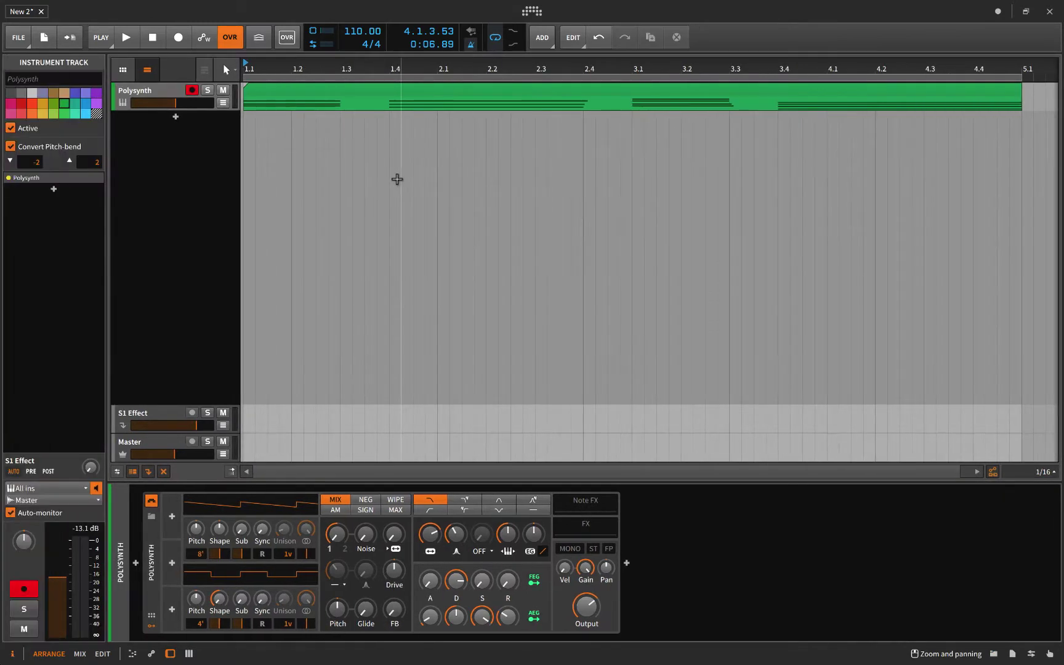
pyautogui.press('i')
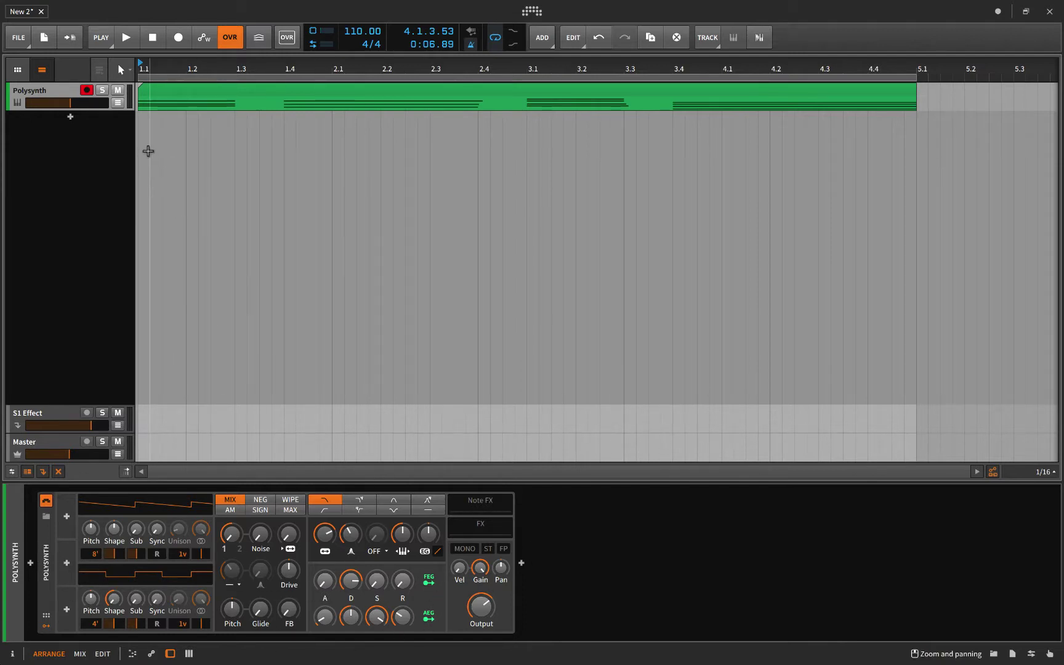
# Play the Polysynth clip to hear the unmodulated sound, and return the playback position to the start of bar 1.
pyautogui.press('space')
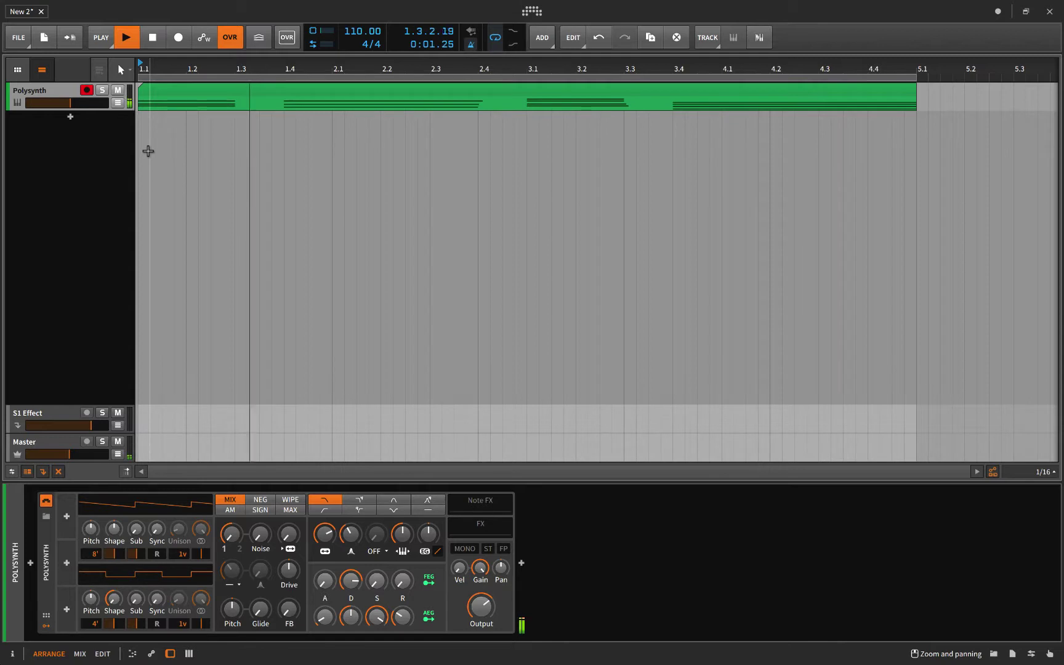
pyautogui.press('space')
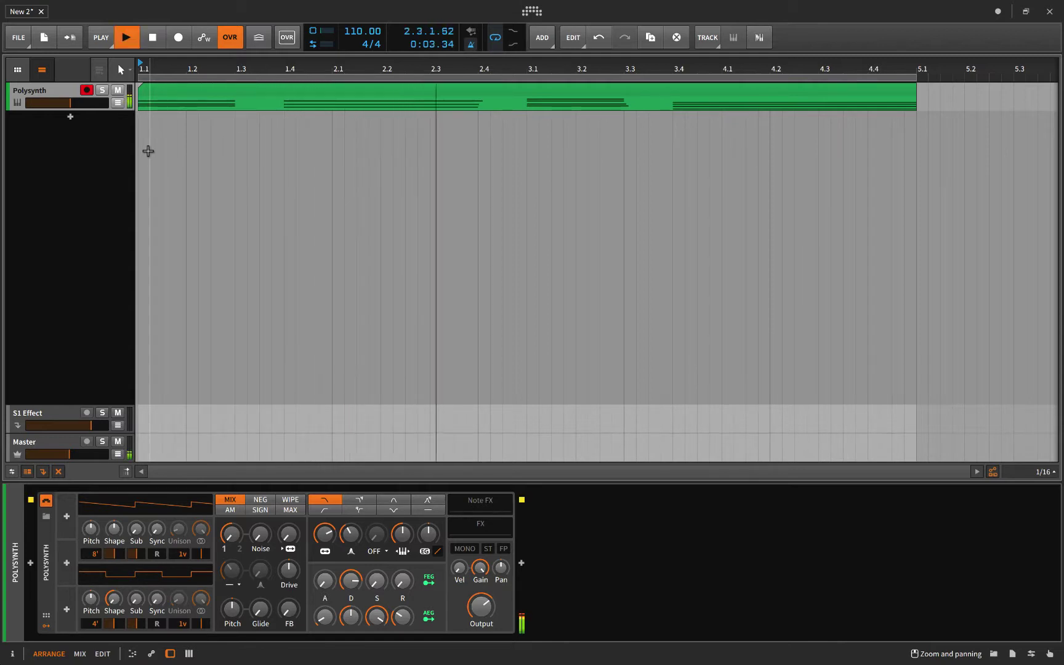
pyautogui.press('space')
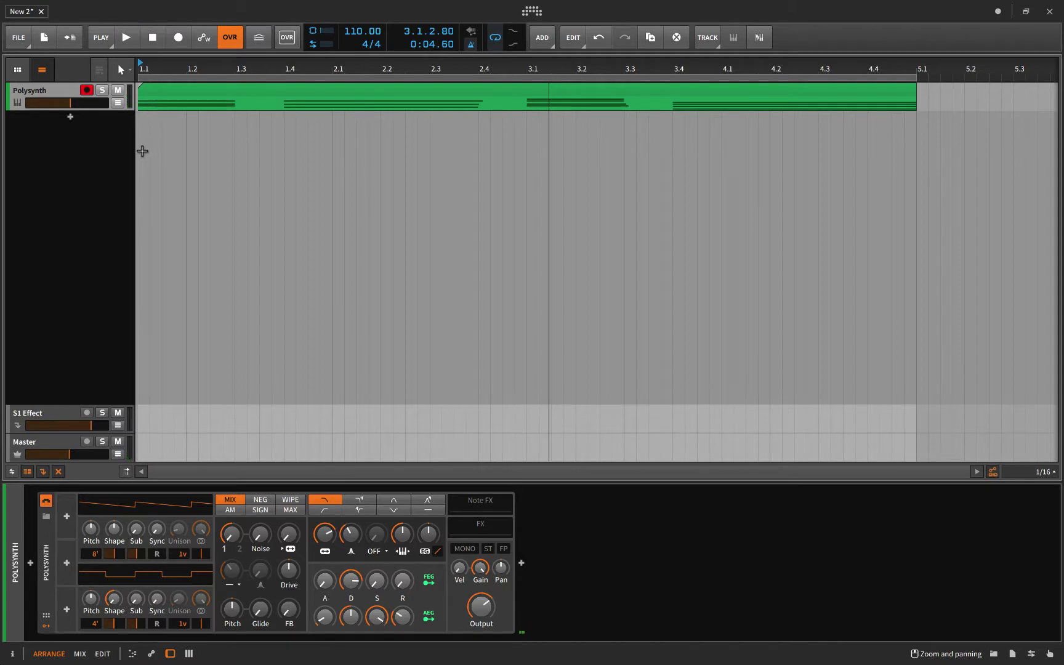
pyautogui.click(140, 152)
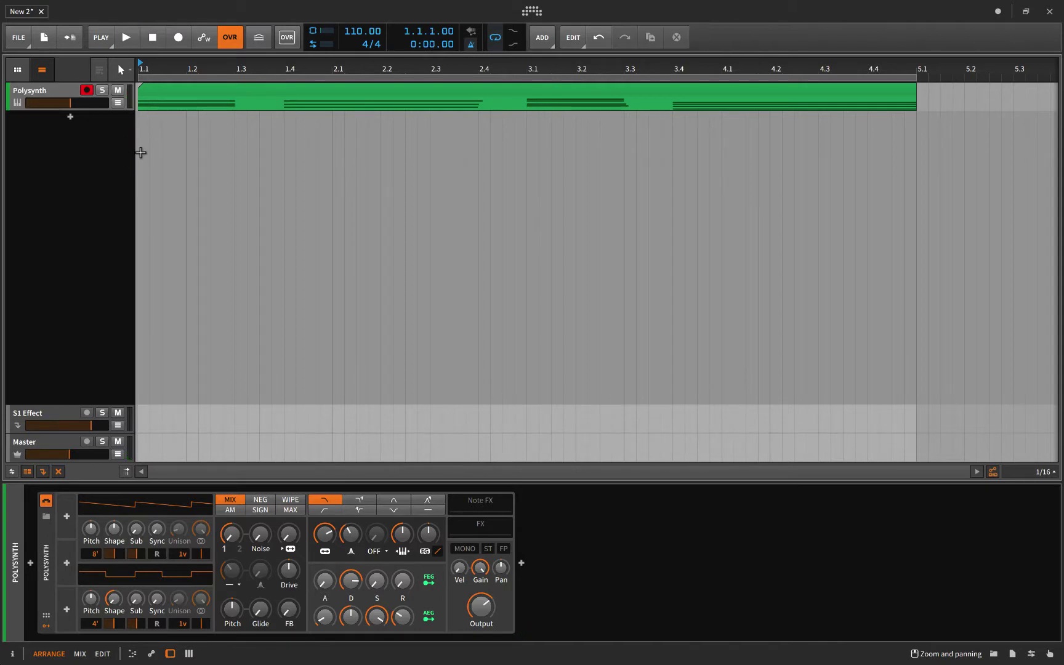
# Collapse the Polysynth device and insert Bitwig's Tool audio effect after it in the chain.
pyautogui.doubleClick(45, 573)
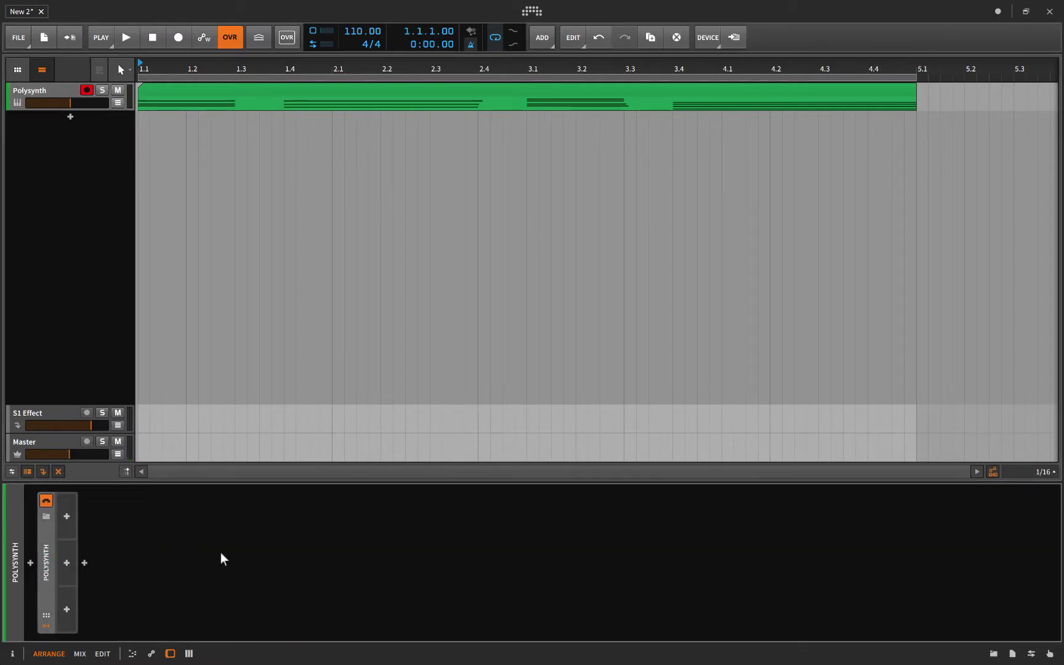
pyautogui.click(84, 562)
pyautogui.write('t')
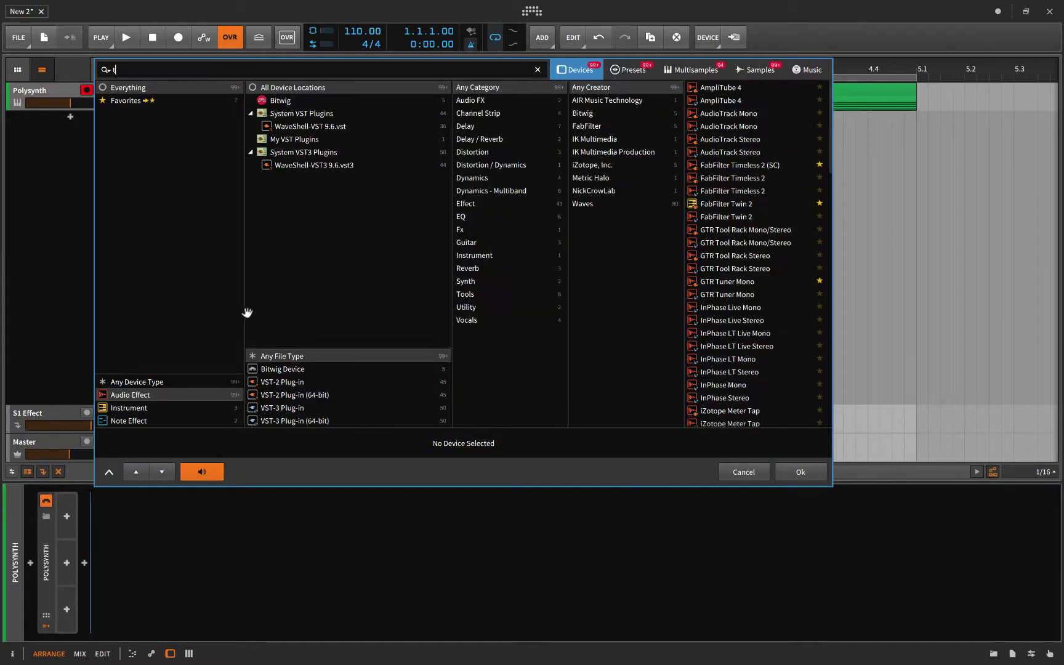
pyautogui.write('ool')
pyautogui.click(707, 241)
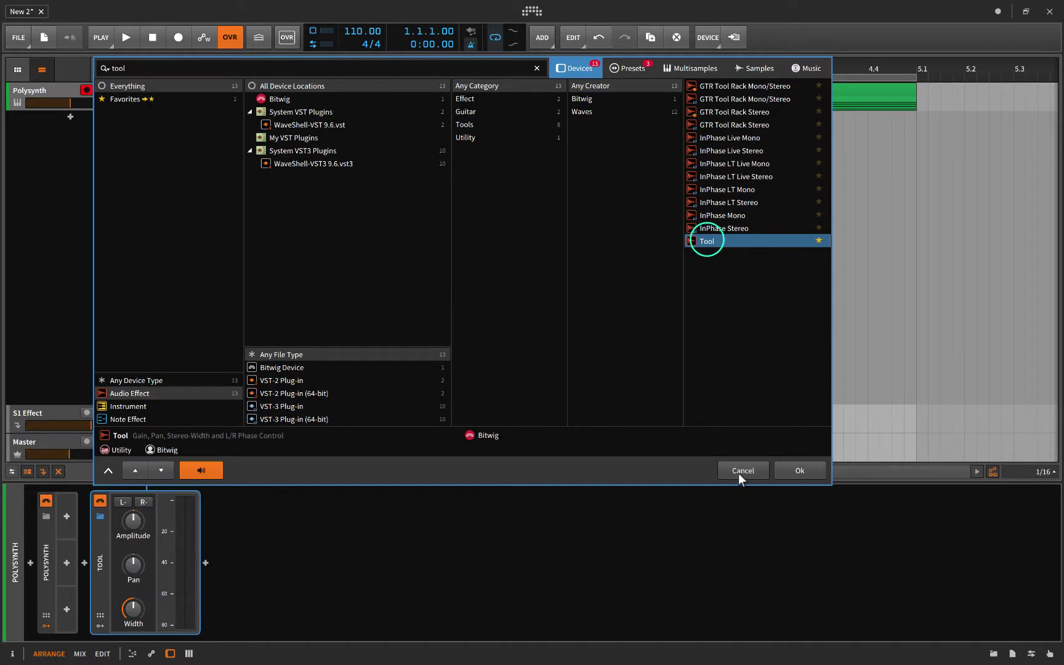
pyautogui.click(800, 471)
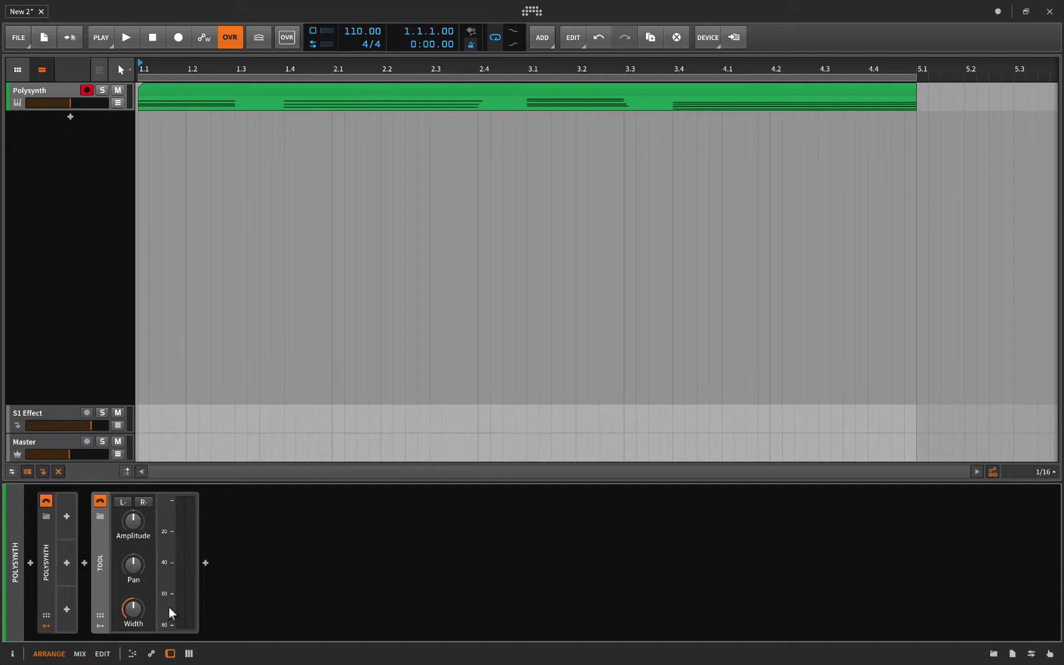
# Try lowering the Tool's Amplitude to about -25.1 dB and reset it to its default.
pyautogui.click(132, 520)
pyautogui.moveTo(133, 521); pyautogui.dragTo(132, 560)
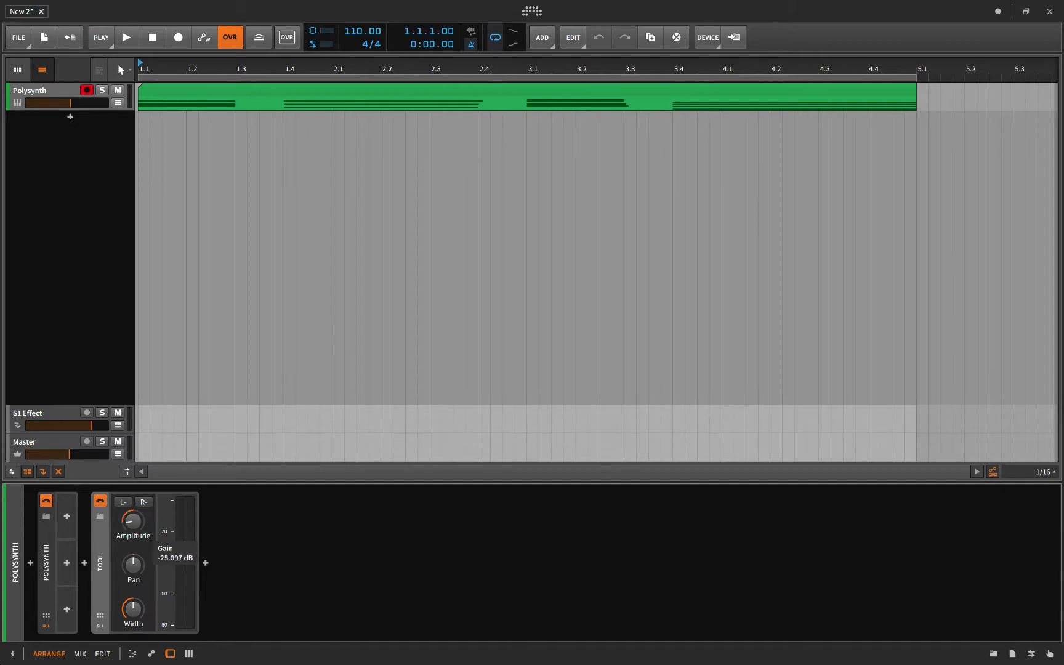
pyautogui.doubleClick(133, 521)
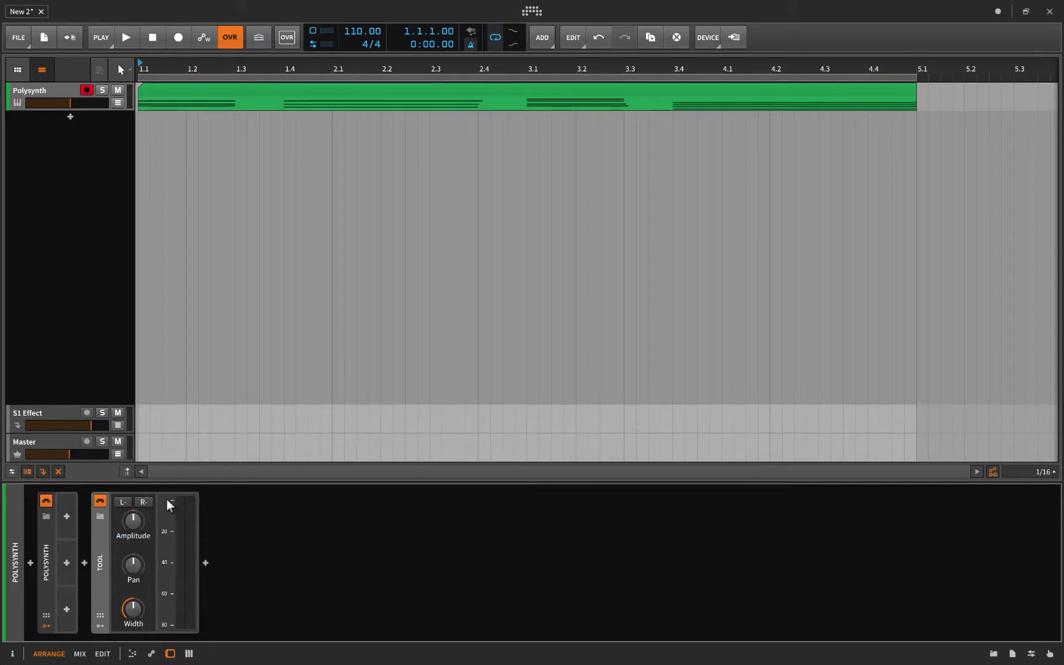
# Show the Tool's modulator slots and add an LFO modulator to the first slot.
pyautogui.click(100, 625)
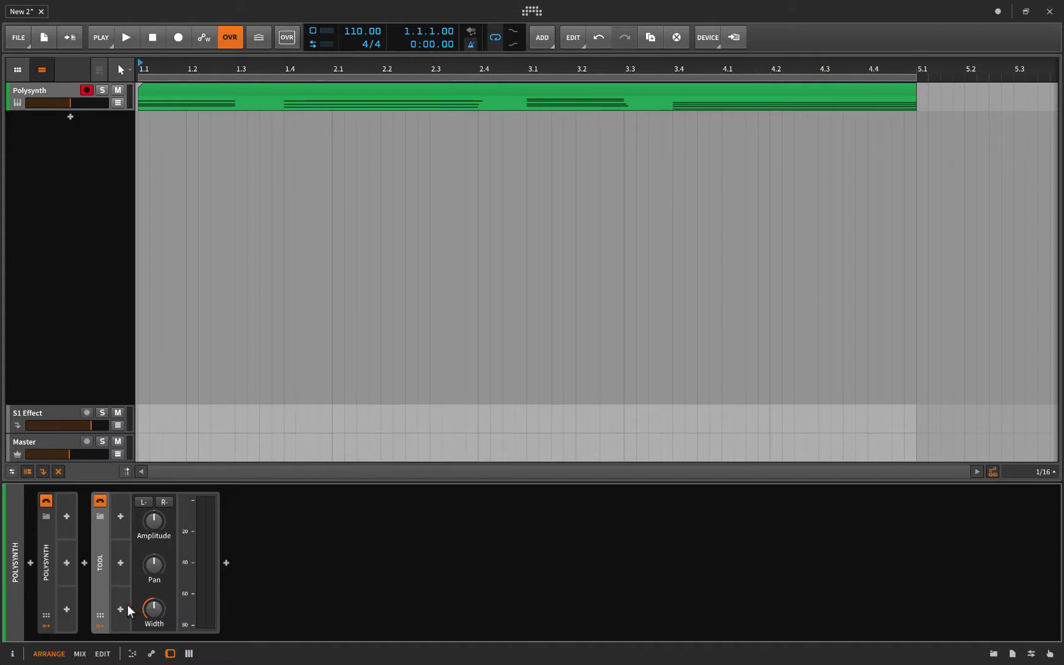
pyautogui.click(119, 516)
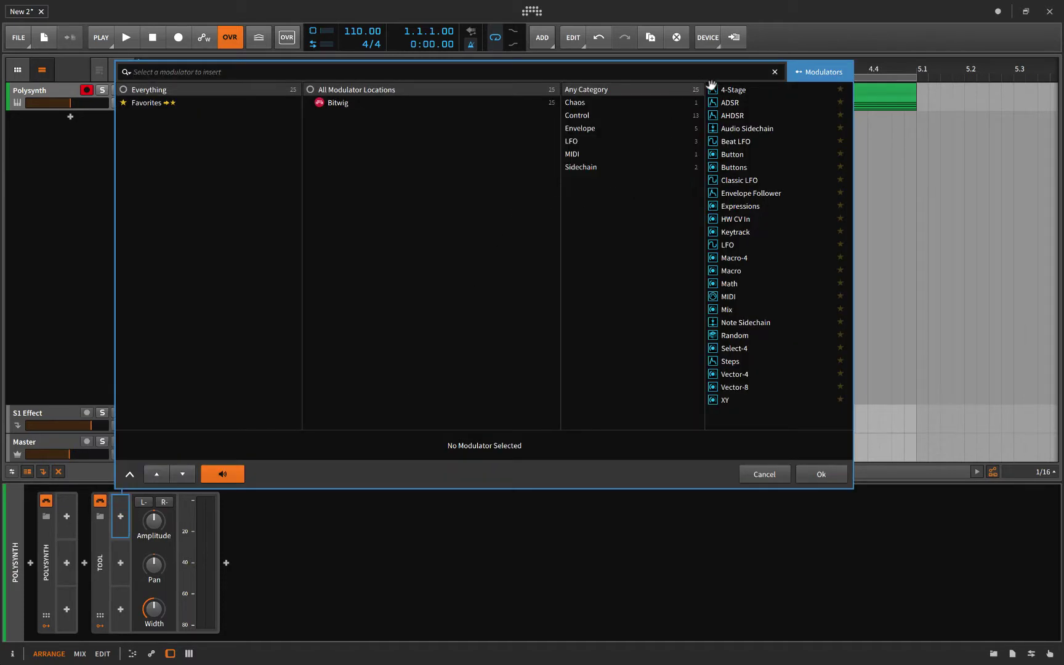
pyautogui.click(727, 141)
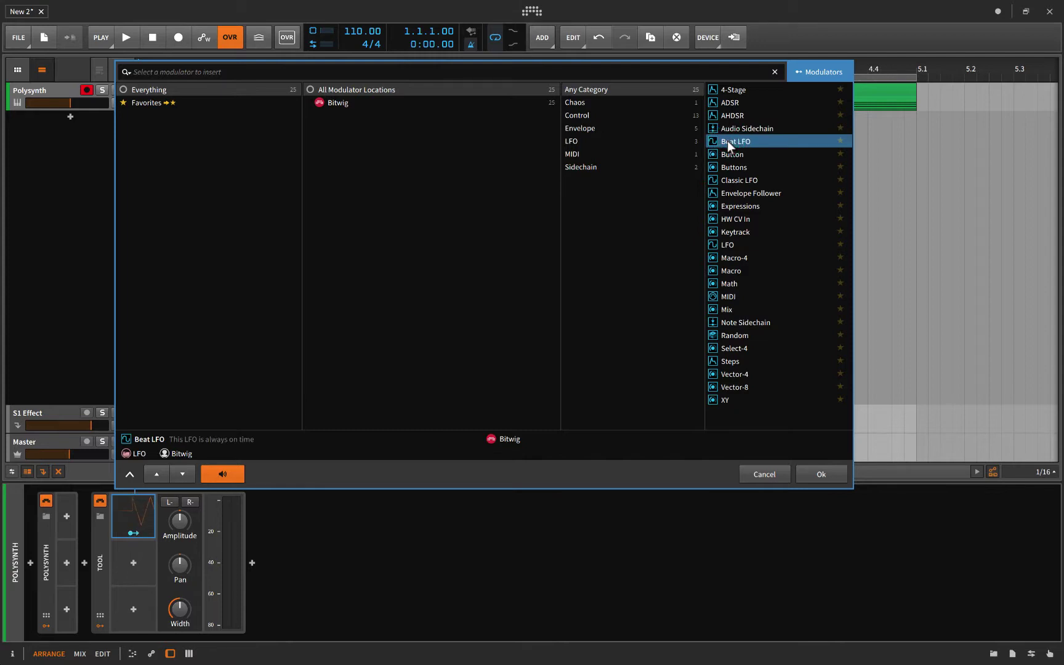
pyautogui.click(727, 245)
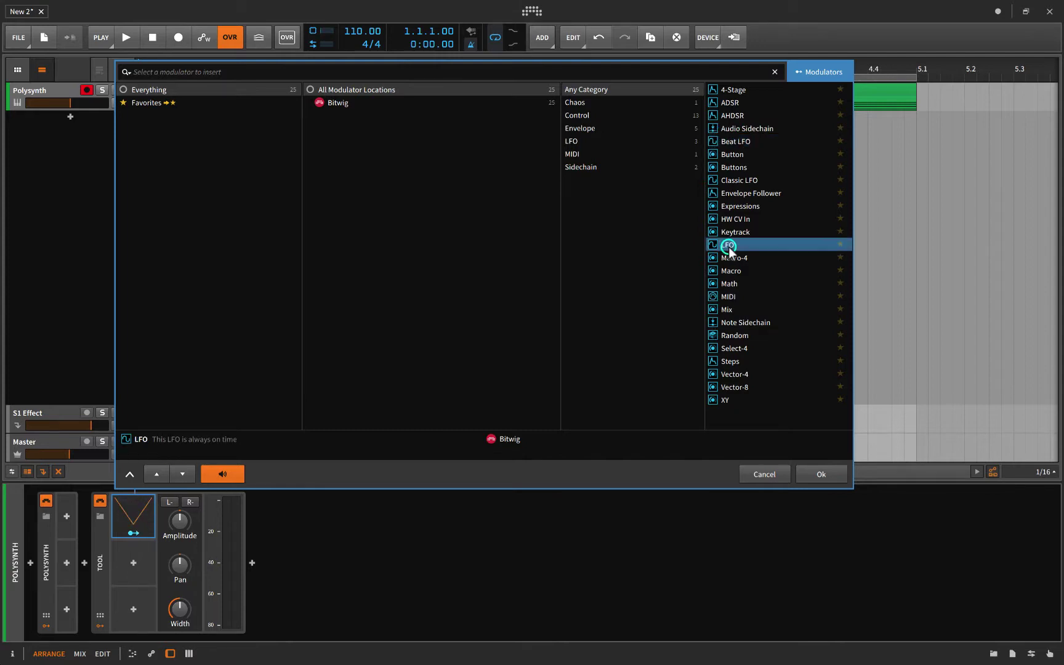
pyautogui.click(816, 475)
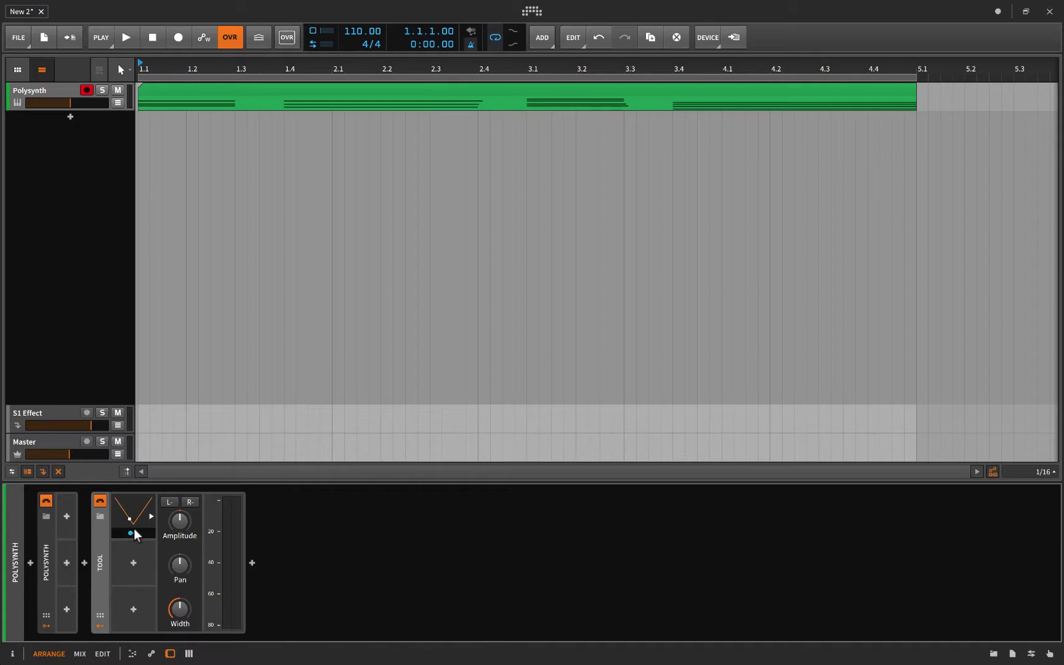
# Expand the LFO's settings, slow its rate to 0.15 Hz and shape its waveform into a sine.
pyautogui.click(149, 516)
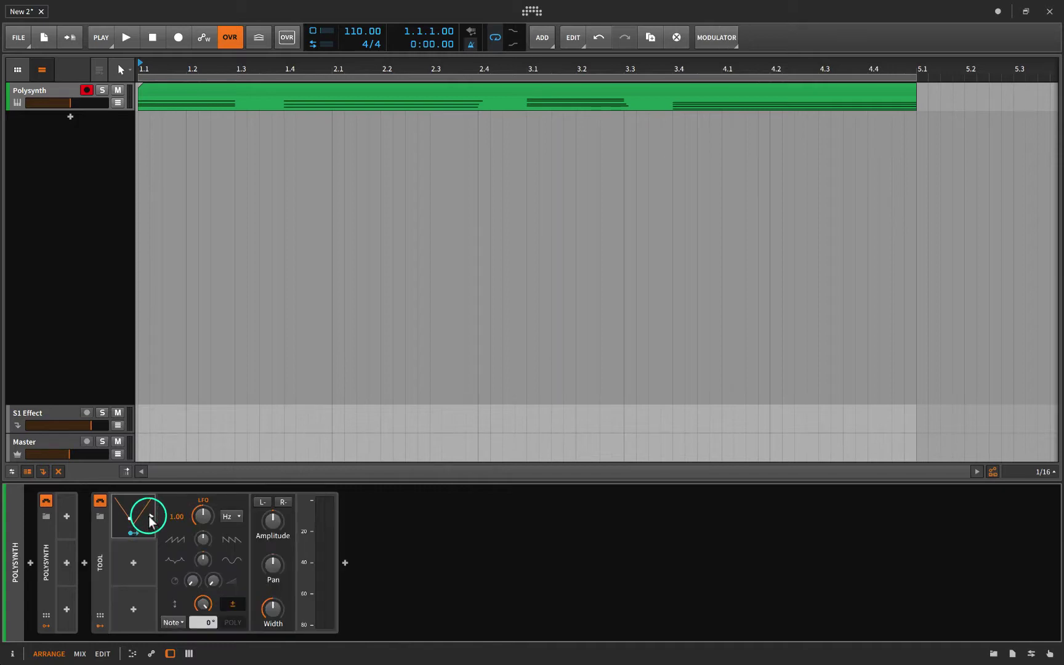
pyautogui.moveTo(203, 516)
pyautogui.mouseDown()
pyautogui.moveTo(203, 551)
pyautogui.moveTo(203, 535)
pyautogui.mouseUp()
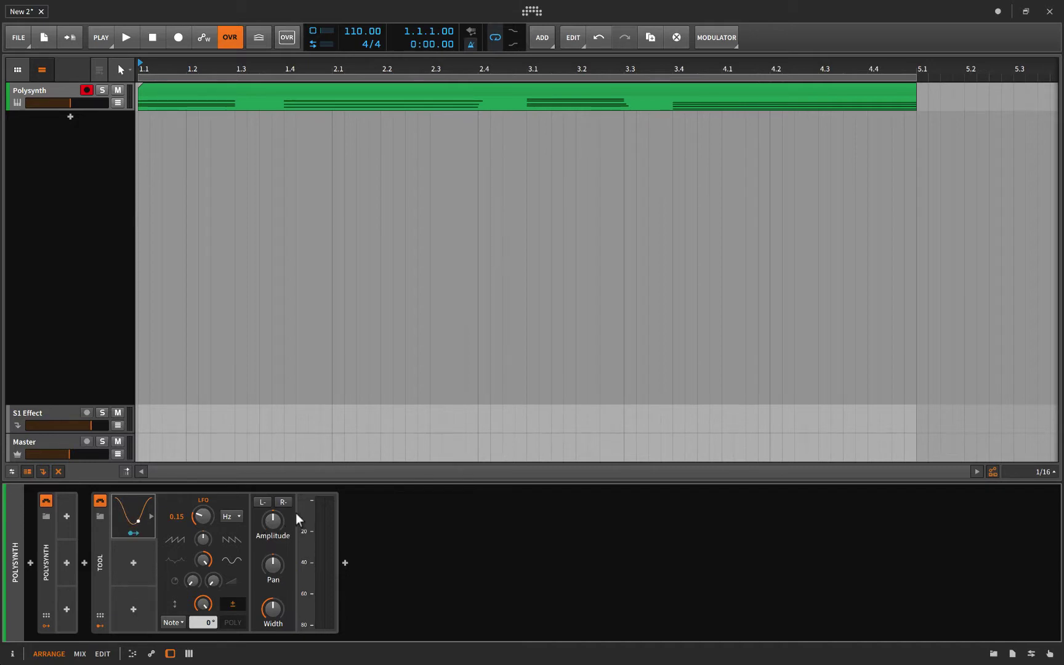
# Map the LFO to the Tool's Amplitude, set a modulation amount and leave mapping mode.
pyautogui.click(132, 534)
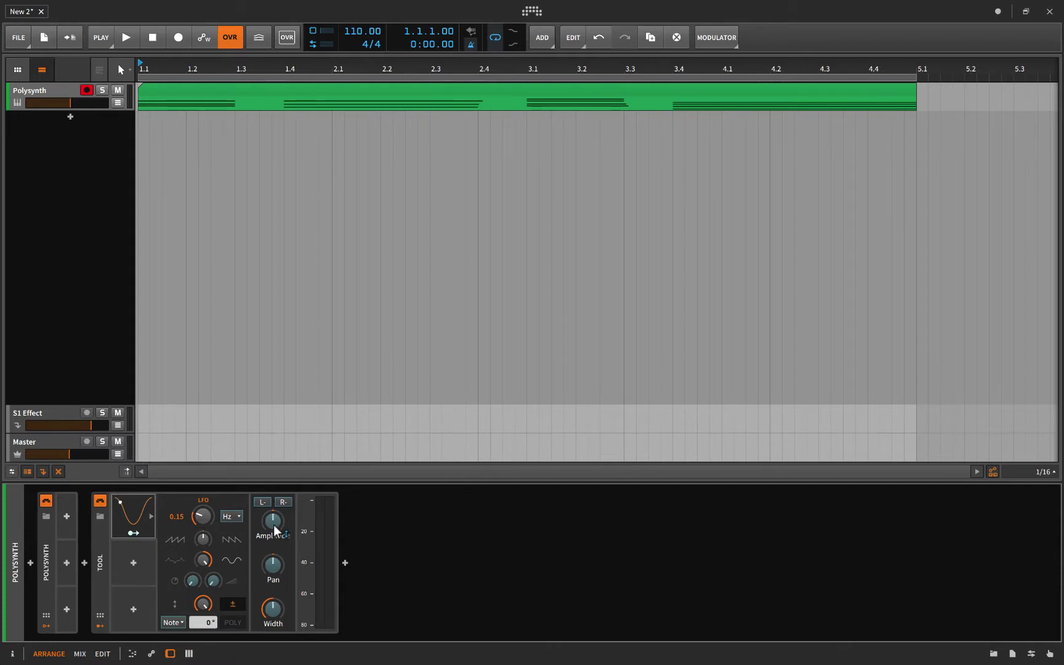
pyautogui.moveTo(273, 525)
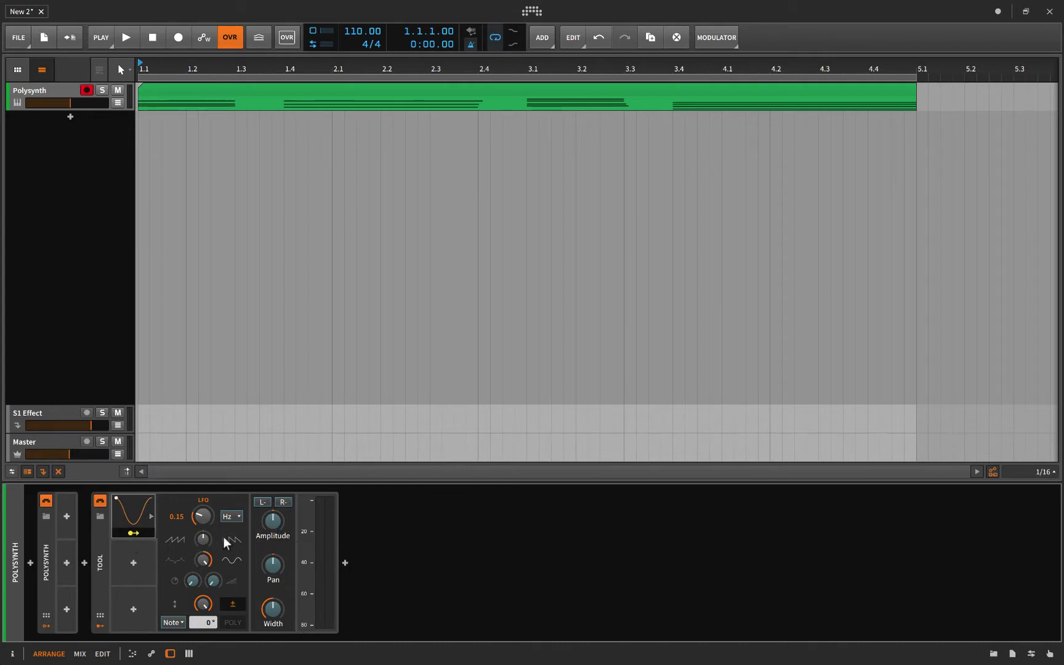
pyautogui.moveTo(271, 521); pyautogui.dragTo(271, 536)
pyautogui.moveTo(272, 521); pyautogui.dragTo(270, 525)
pyautogui.click(135, 533)
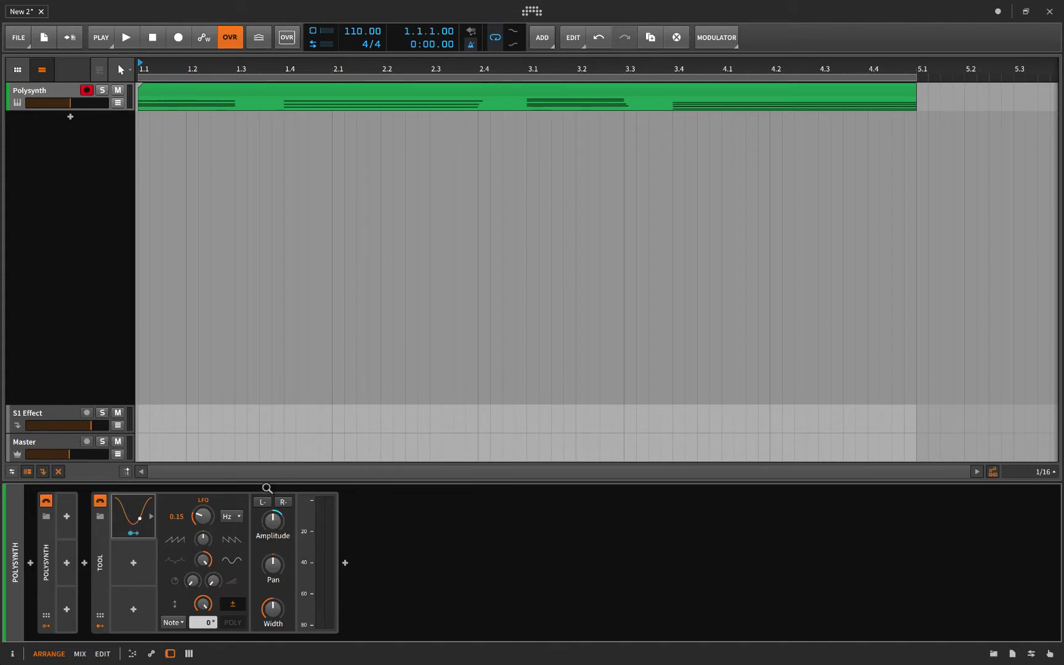
# Audition the volume modulation on the clip while varying the LFO's rate, ending at 0.57 Hz.
pyautogui.press('space')
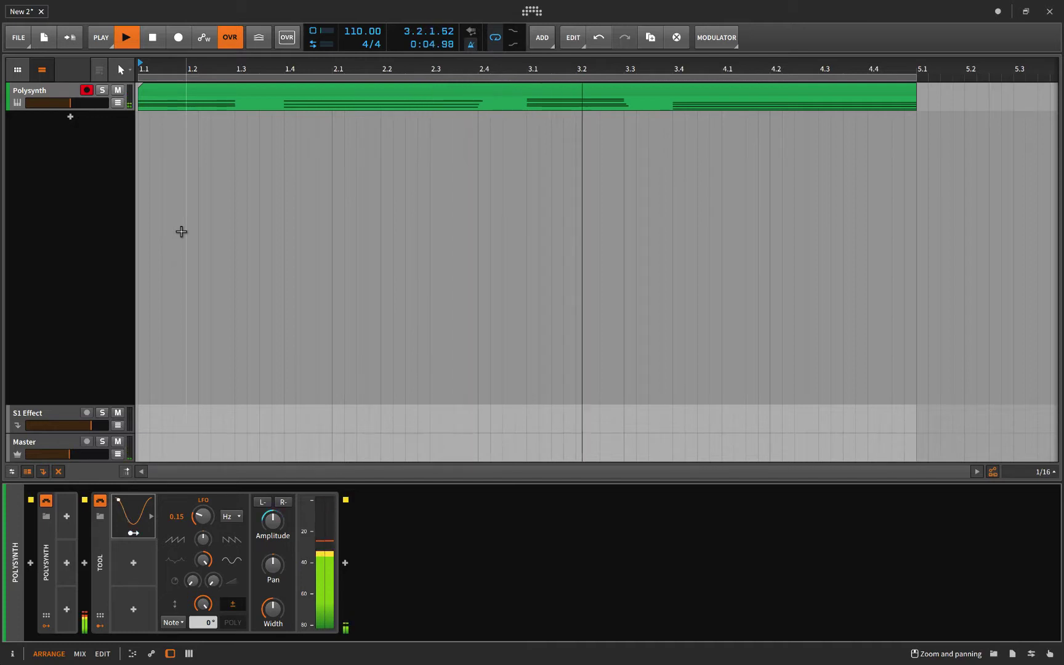
pyautogui.press('space')
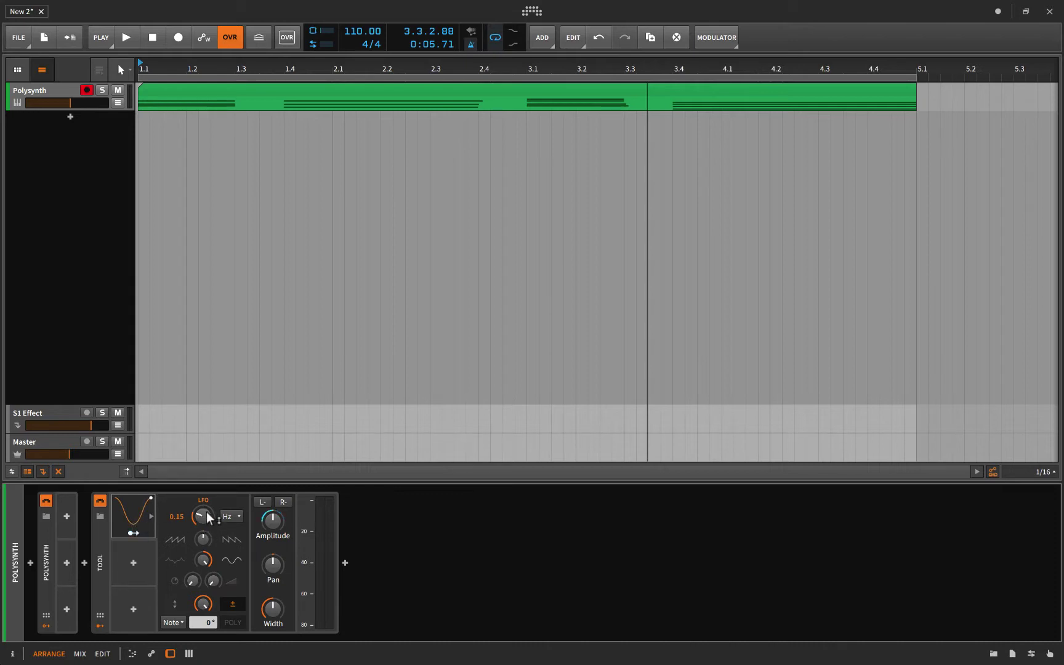
pyautogui.moveTo(202, 520); pyautogui.dragTo(202, 521)
pyautogui.press('space')
pyautogui.moveTo(203, 516); pyautogui.dragTo(203, 592)
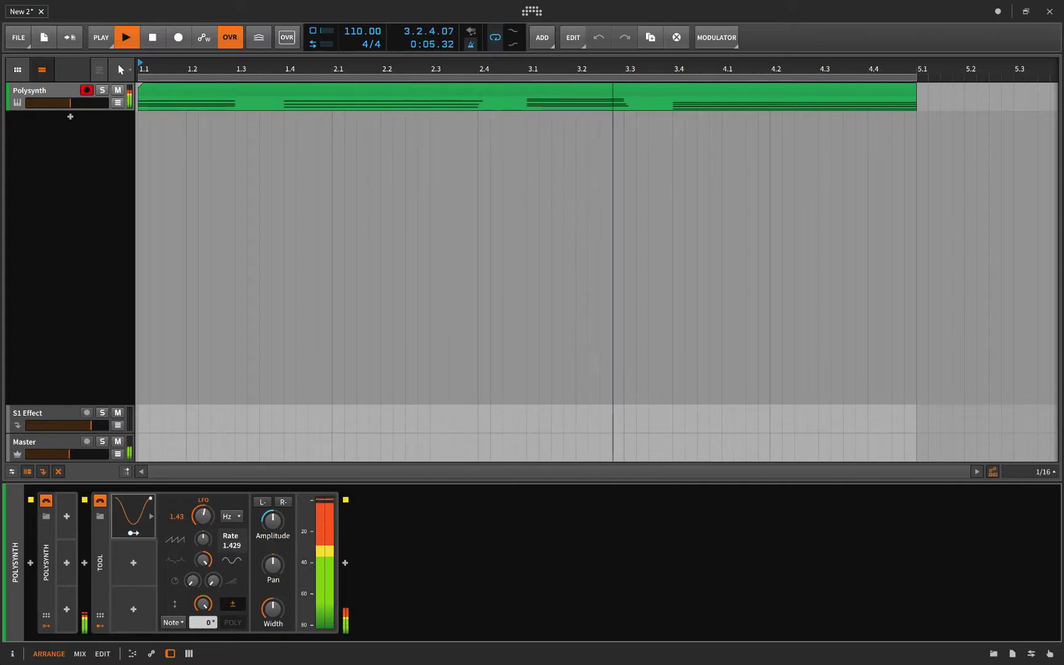
pyautogui.press('space')
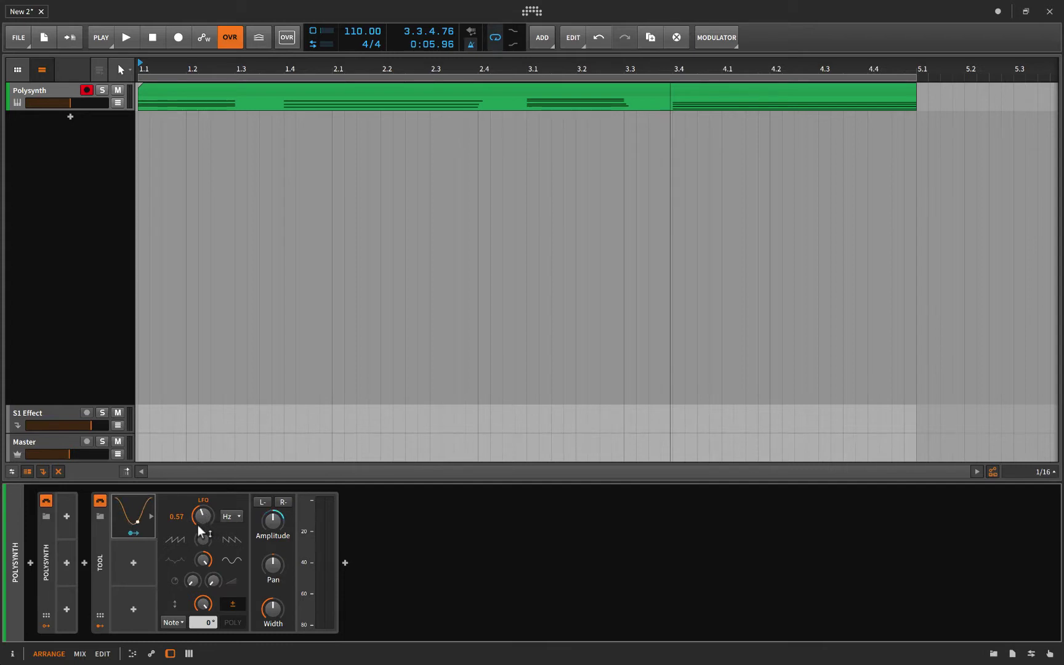
# Compare the LFO's bipolar and unipolar modes and leave it unipolar.
pyautogui.moveTo(198, 524)
pyautogui.moveTo(262, 520)
pyautogui.click(233, 604)
pyautogui.click(234, 602)
pyautogui.moveTo(271, 523)
# Look through the LFO's rate units, try a faster rate and reset the rate to 1.00 Hz.
pyautogui.click(228, 517)
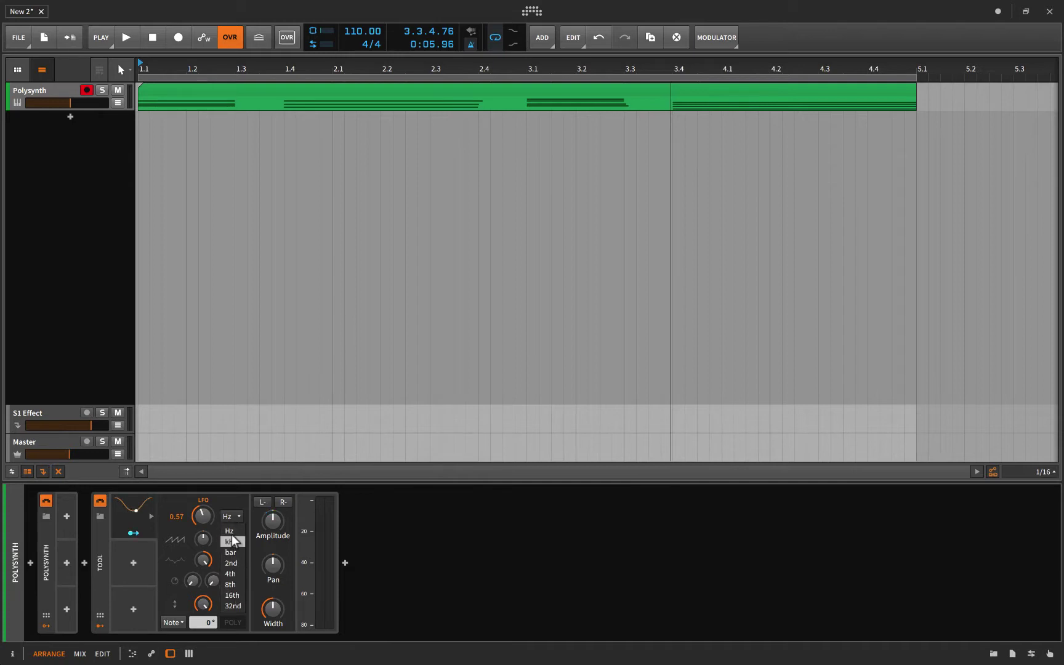
pyautogui.press('Escape')
pyautogui.doubleClick(206, 516)
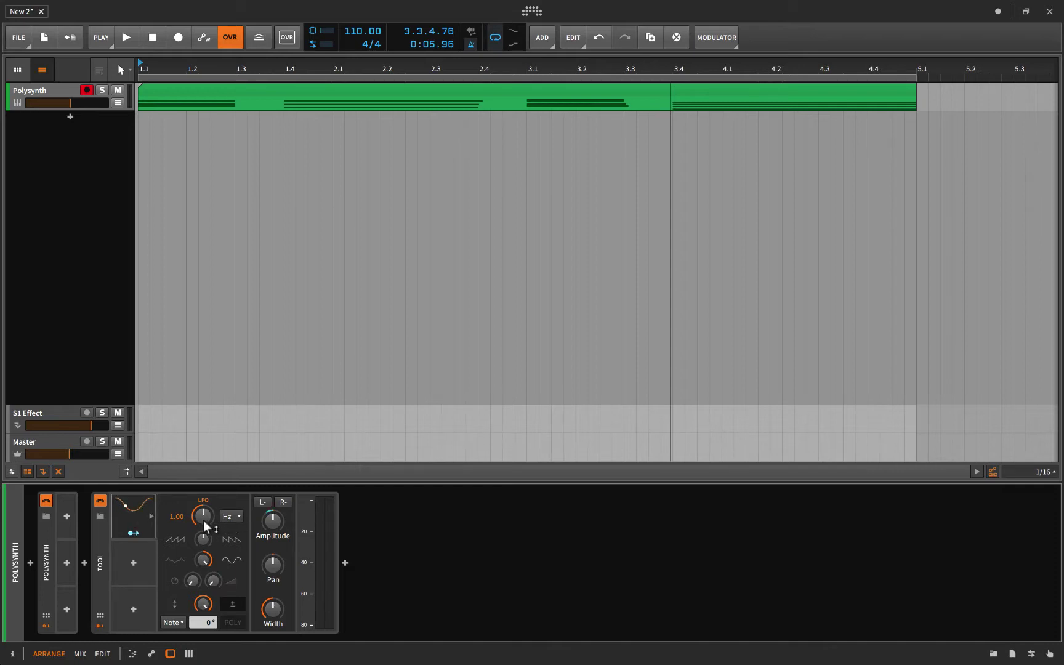
pyautogui.moveTo(203, 520); pyautogui.dragTo(203, 486)
pyautogui.doubleClick(204, 517)
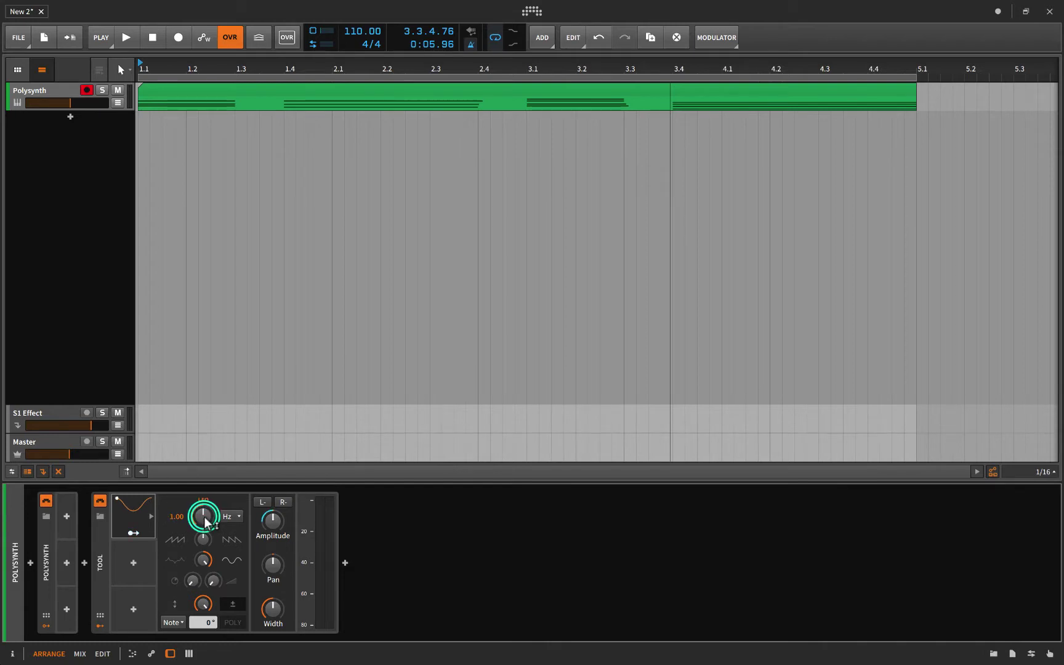
# Try the kHz unit with the LFO's rate turned all the way up, resetting the rate to 1.00 and the unit to Hz.
pyautogui.click(232, 517)
pyautogui.click(231, 529)
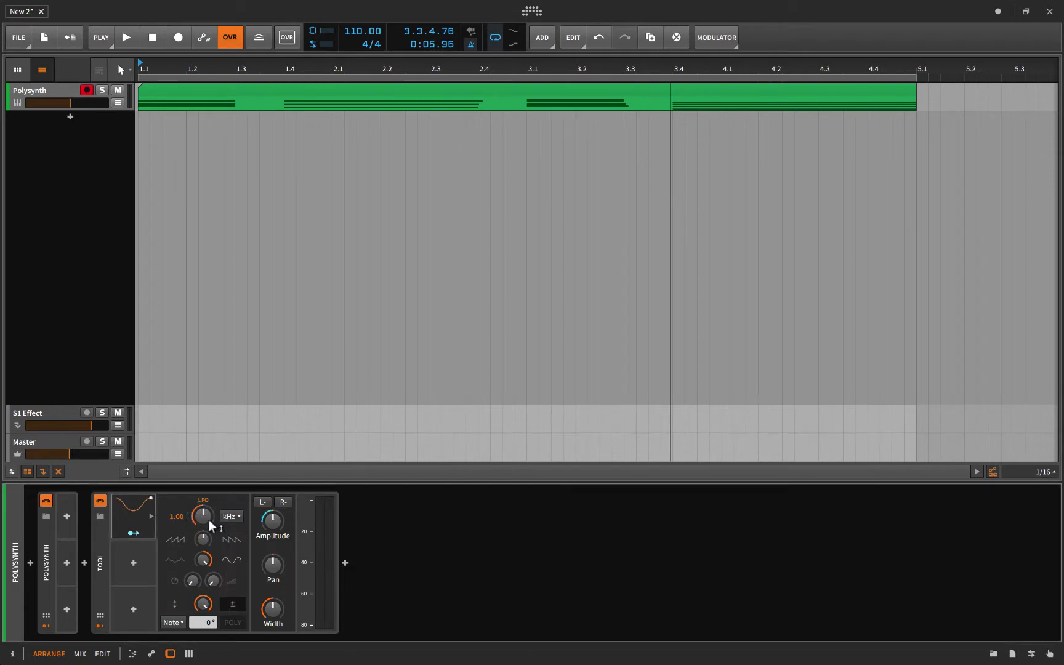
pyautogui.moveTo(208, 519); pyautogui.dragTo(167, 513)
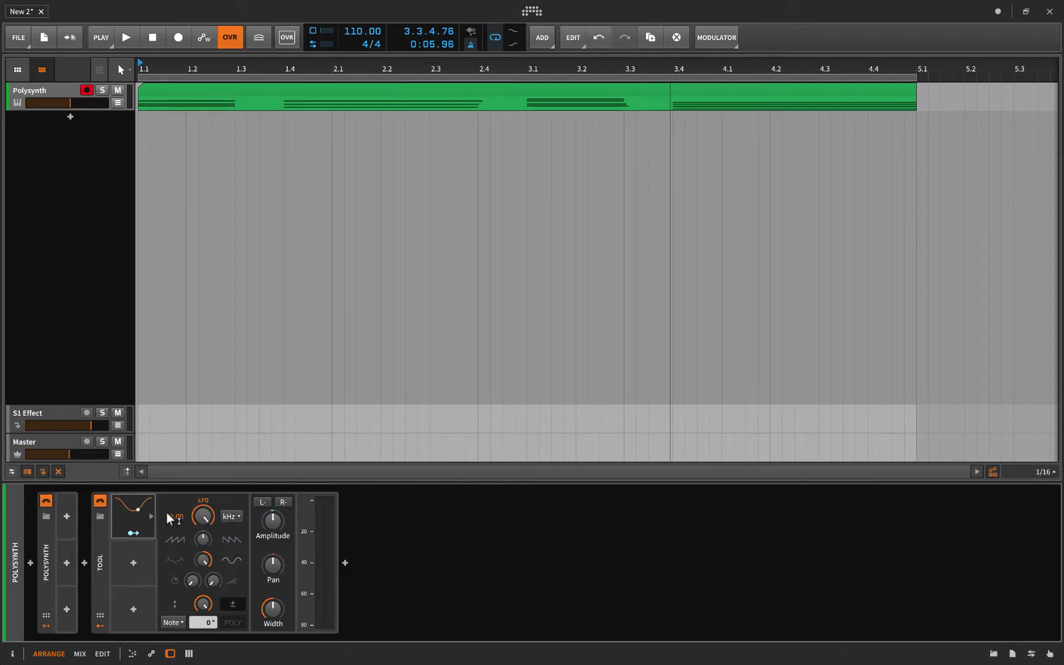
pyautogui.doubleClick(199, 516)
pyautogui.click(228, 516)
pyautogui.click(230, 528)
# Sync the LFO's rate to the tempo by setting its unit to bar, and review the other note-length units.
pyautogui.click(229, 517)
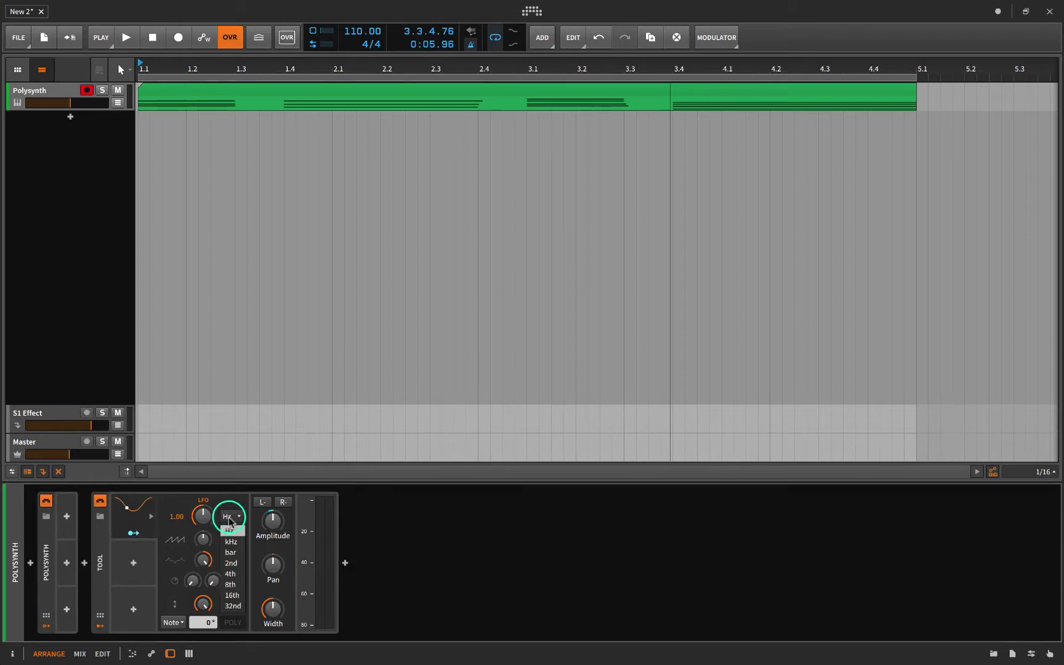
pyautogui.click(231, 552)
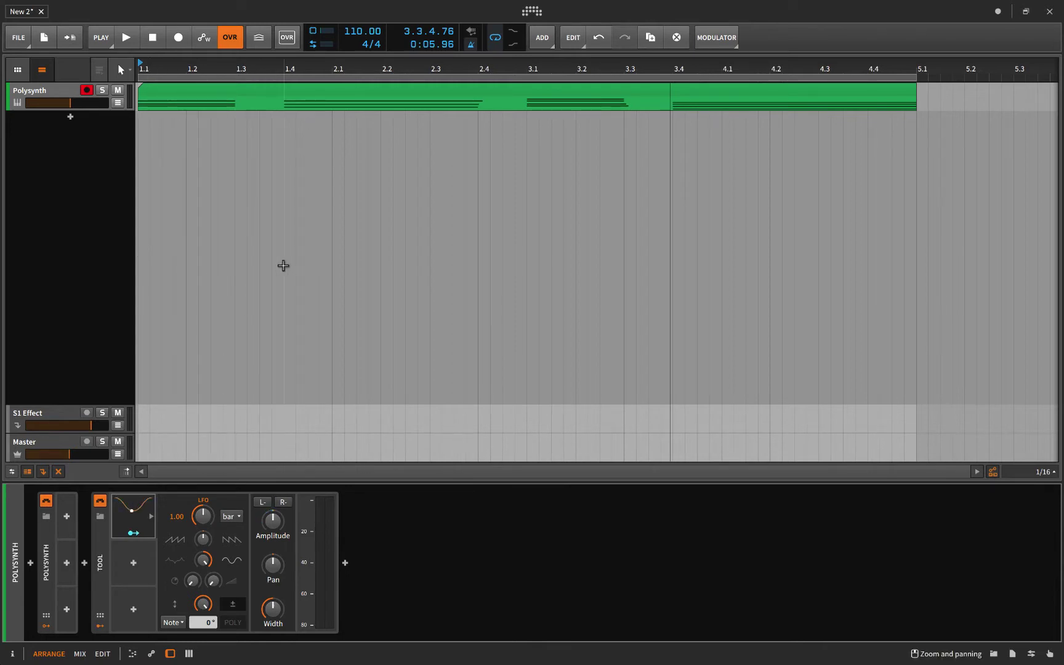
pyautogui.click(231, 516)
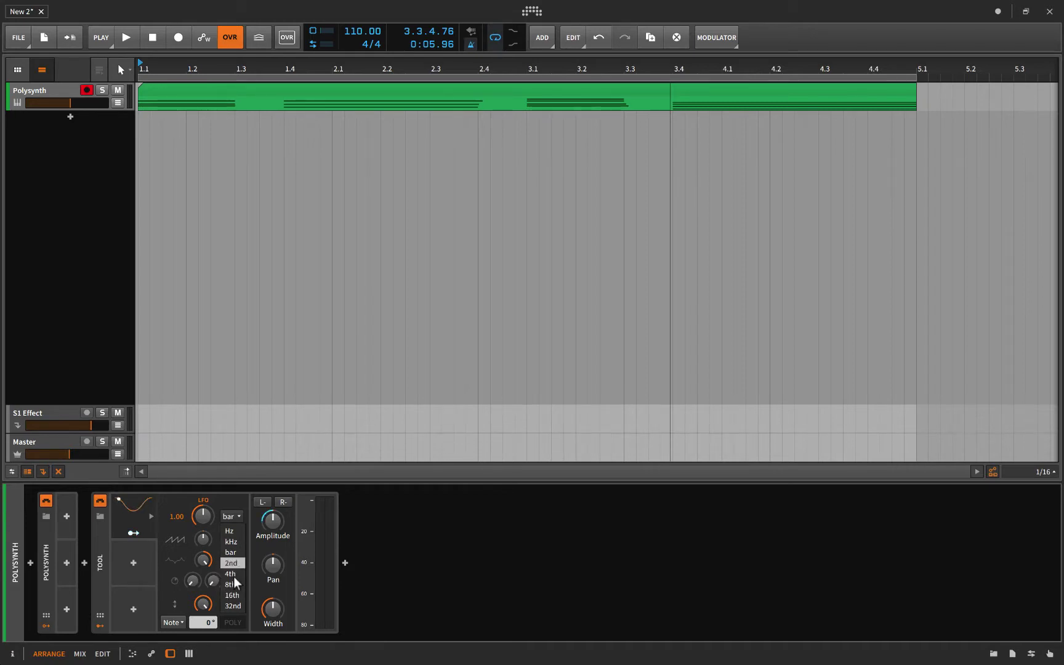
pyautogui.click(225, 501)
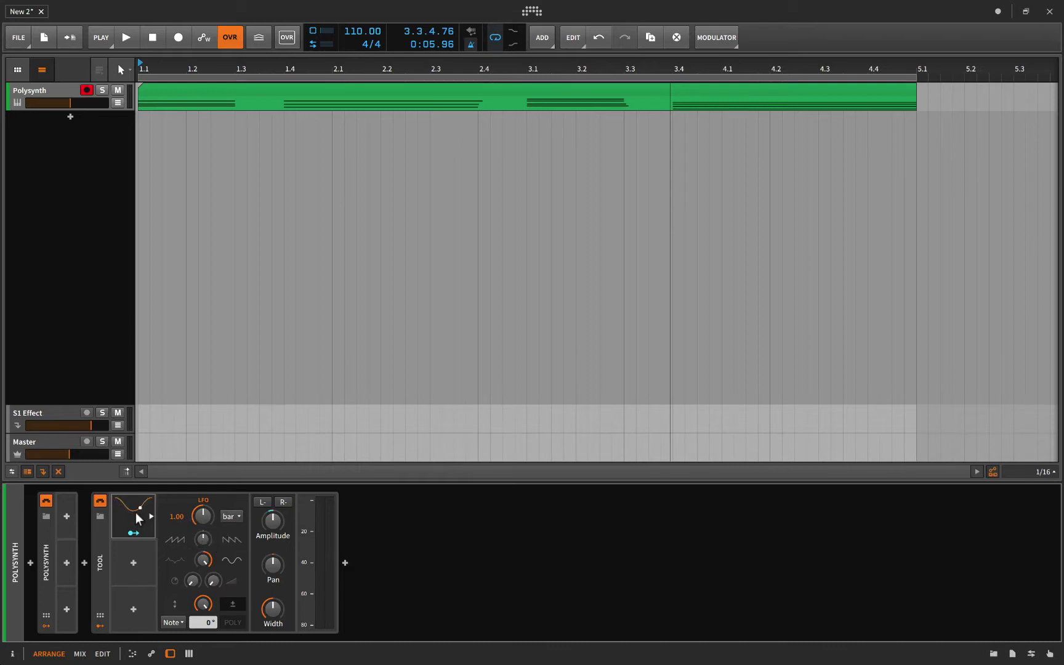
# Skew the LFO's waveform fully to the rising sawtooth and play the track to hear it.
pyautogui.moveTo(202, 539); pyautogui.dragTo(202, 573)
pyautogui.moveTo(153, 510)
pyautogui.mouseDown()
pyautogui.moveTo(153, 499)
pyautogui.moveTo(153, 510)
pyautogui.mouseUp()
pyautogui.press('space')
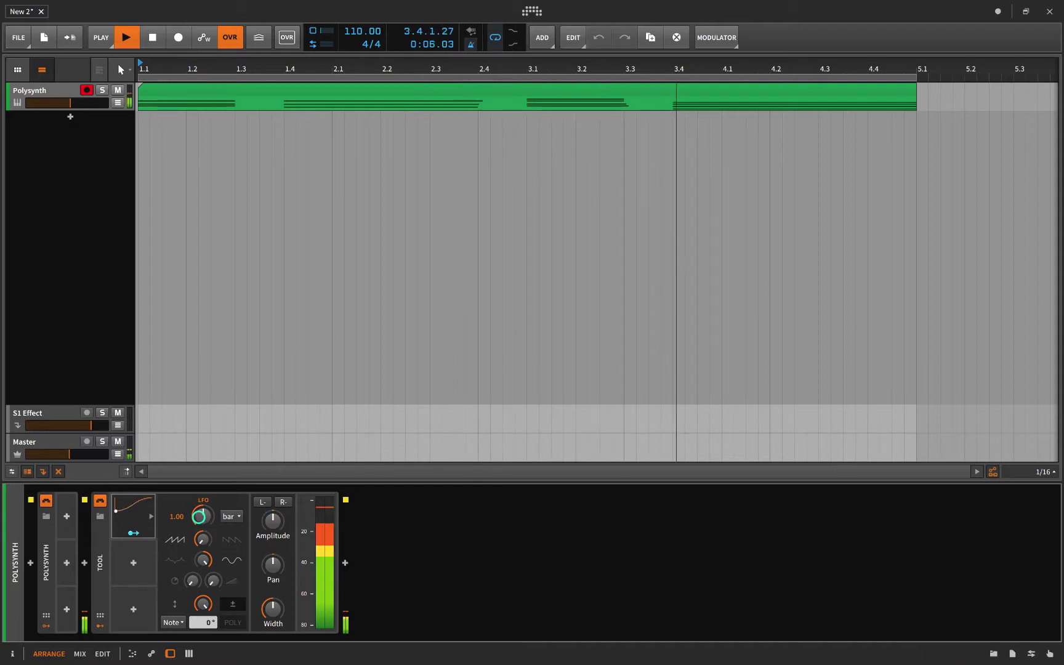
# Try the LFO's rate at 3.20 during playback, and set its unit to 4th with the rate reset to 1.00.
pyautogui.moveTo(202, 516); pyautogui.dragTo(203, 486)
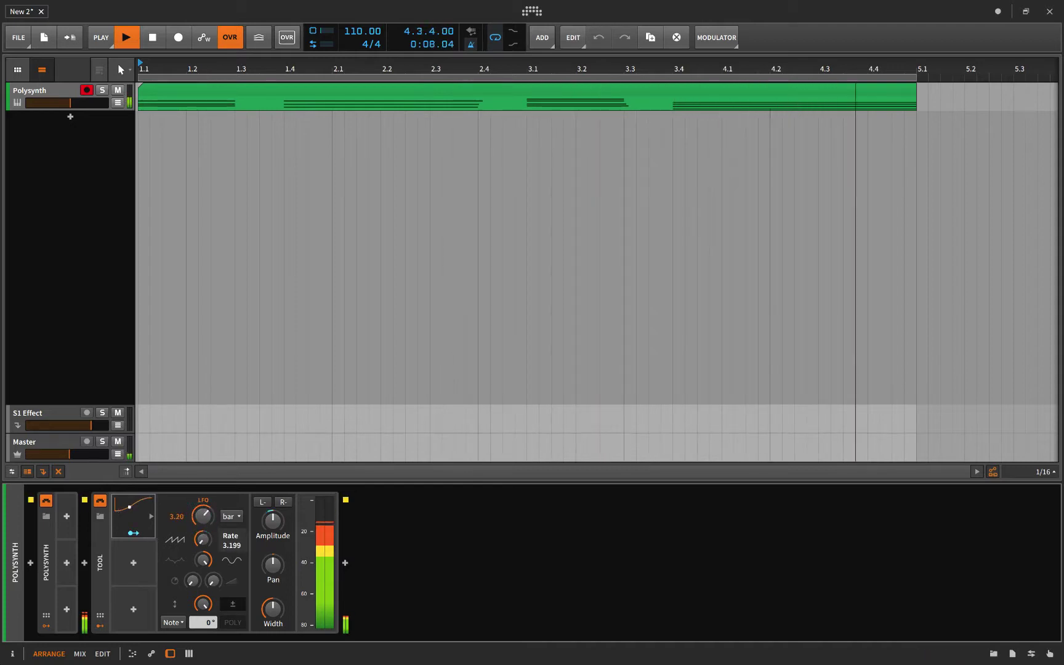
pyautogui.click(231, 516)
pyautogui.click(229, 574)
pyautogui.click(201, 516)
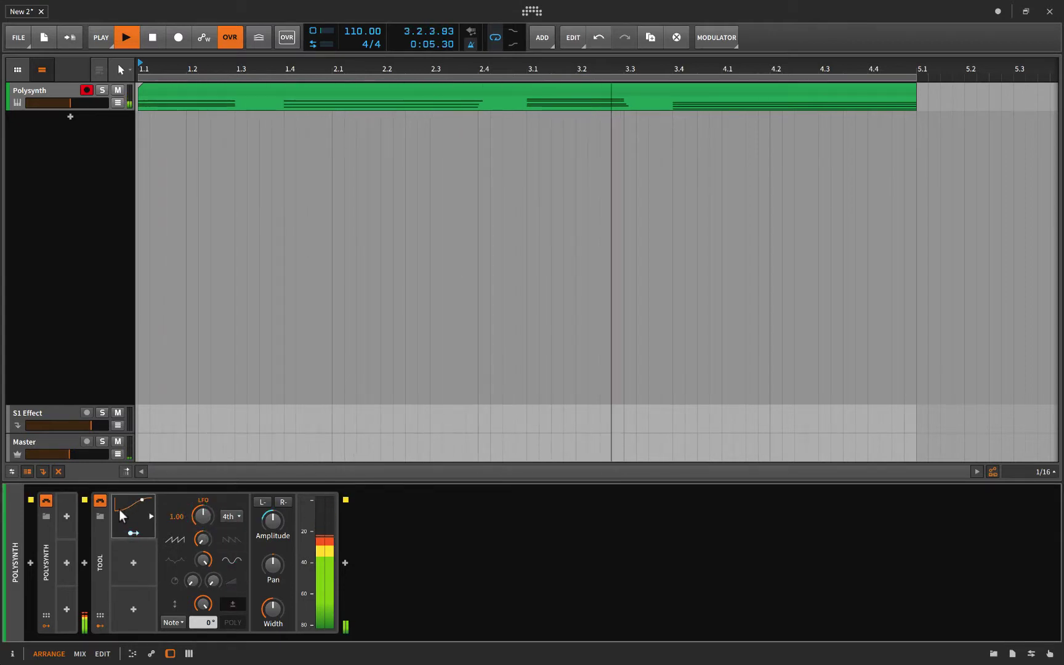
pyautogui.press('space')
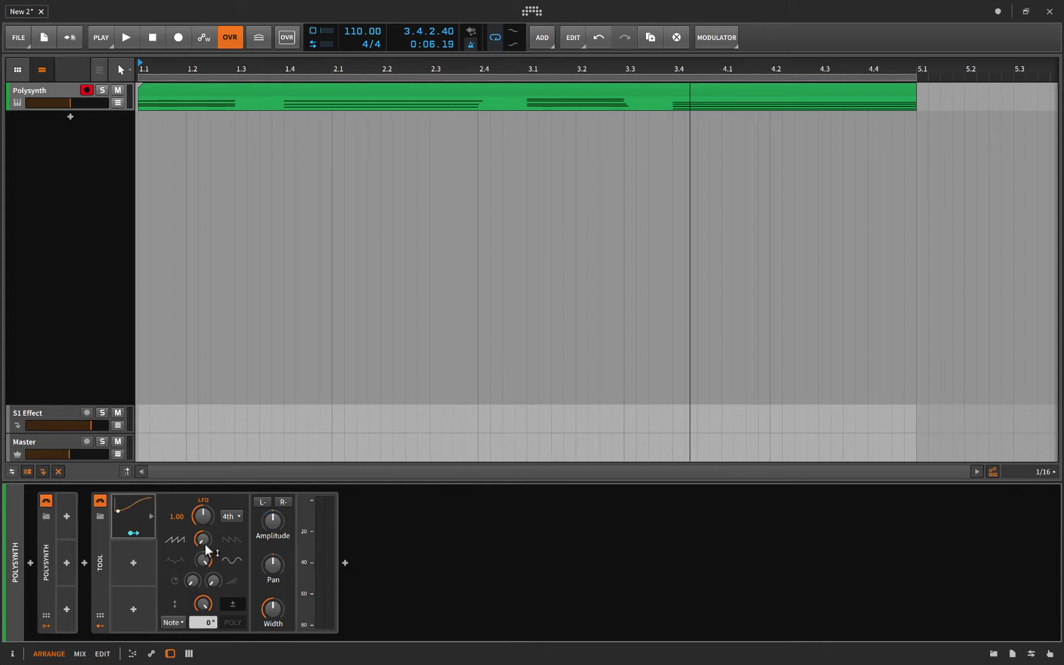
# Skew the LFO's waveform fully to the falling sawtooth and play the track to hear it.
pyautogui.moveTo(204, 543); pyautogui.dragTo(205, 544)
pyautogui.press('space')
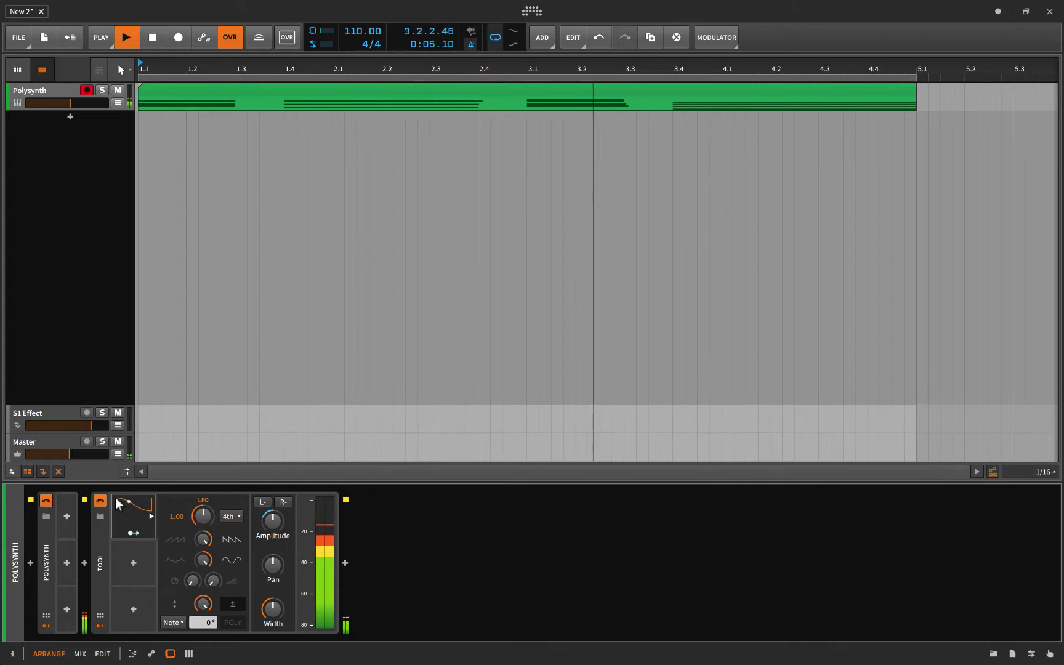
pyautogui.press('space')
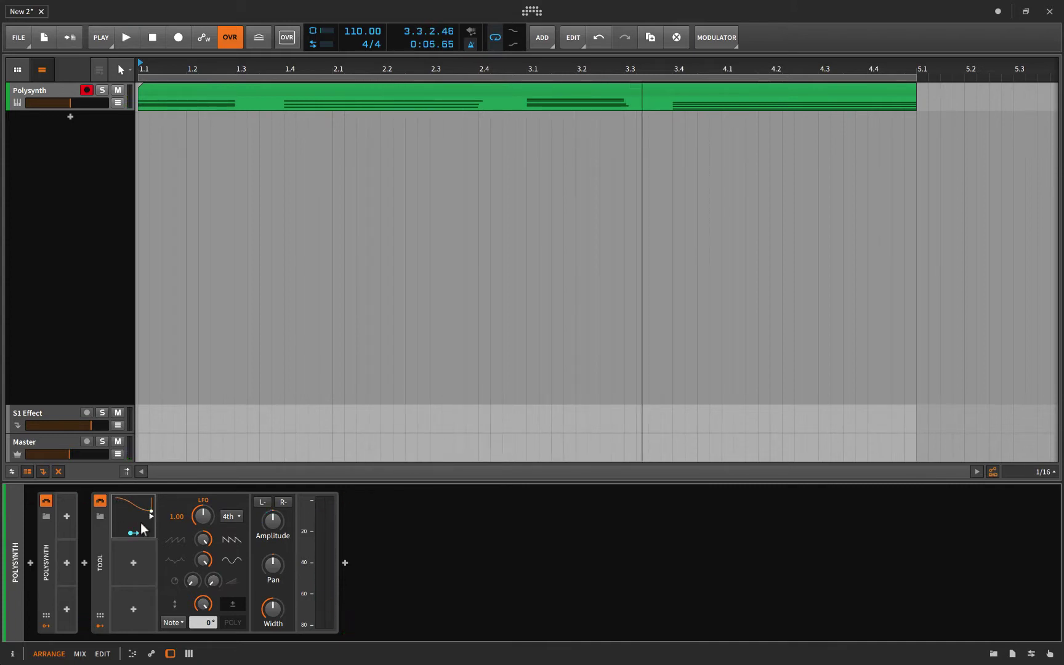
# Reset the LFO's skew and form, and audition the track with the form turned down to its minimum.
pyautogui.doubleClick(203, 540)
pyautogui.doubleClick(203, 561)
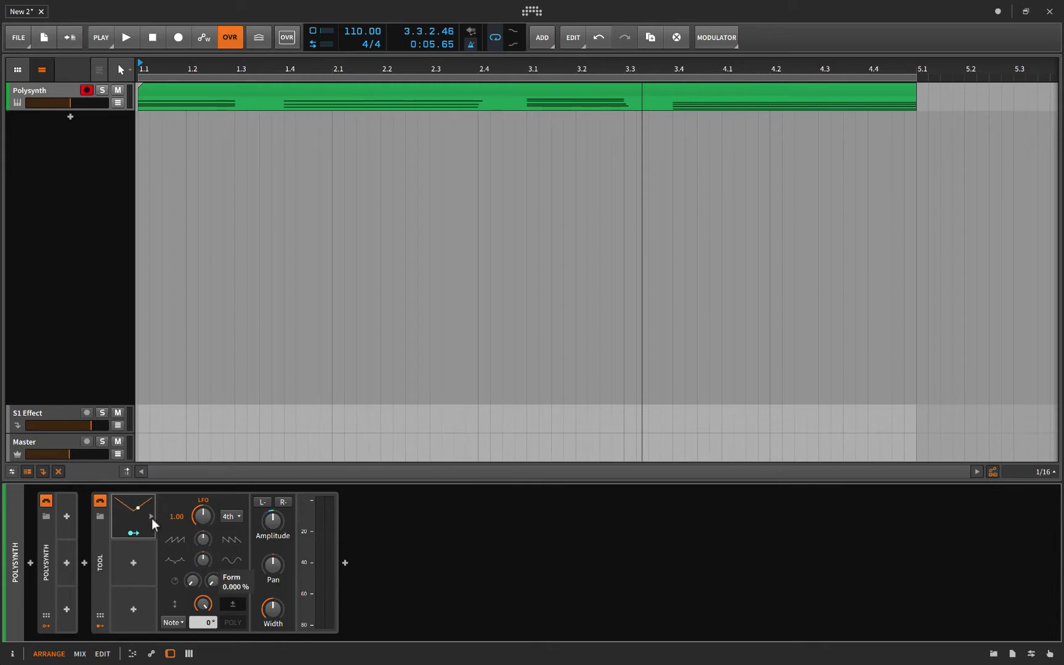
pyautogui.moveTo(202, 562); pyautogui.dragTo(183, 546)
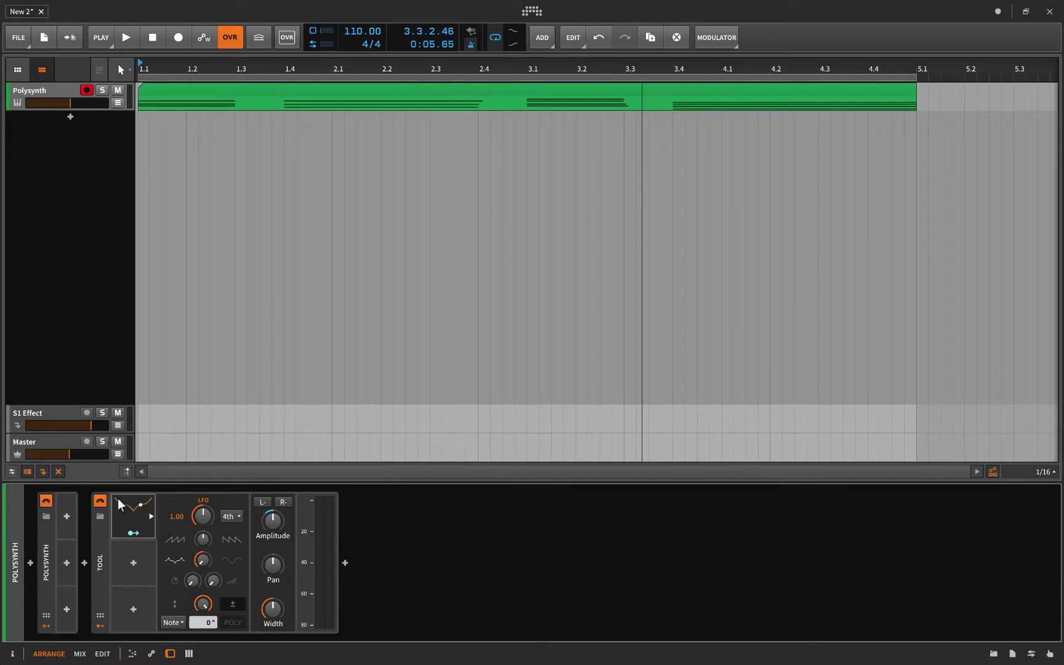
pyautogui.press('space')
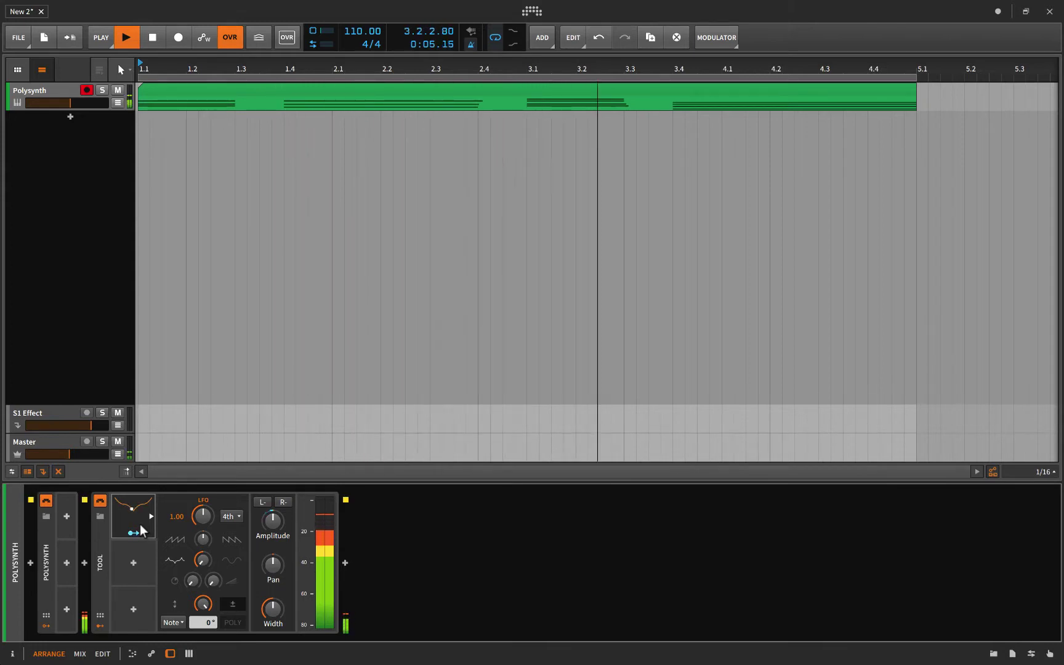
pyautogui.press('space')
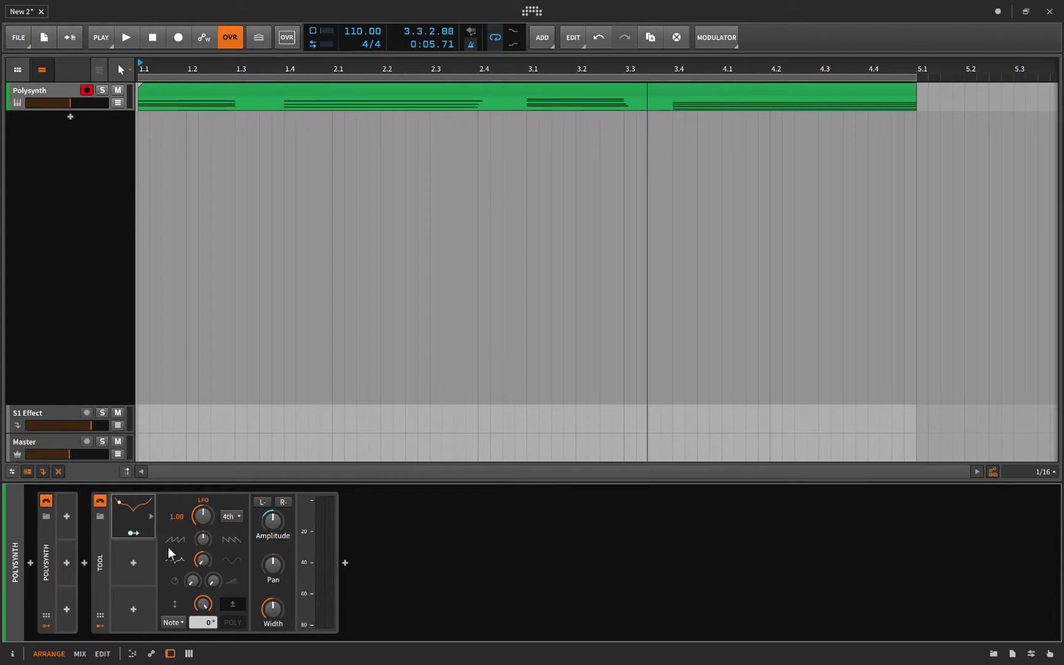
# Reset the LFO's form and raise its delay, playing the track to hear the delayed modulation.
pyautogui.doubleClick(202, 560)
pyautogui.moveTo(193, 583)
pyautogui.mouseDown()
pyautogui.moveTo(193, 566)
pyautogui.moveTo(192, 584)
pyautogui.mouseUp()
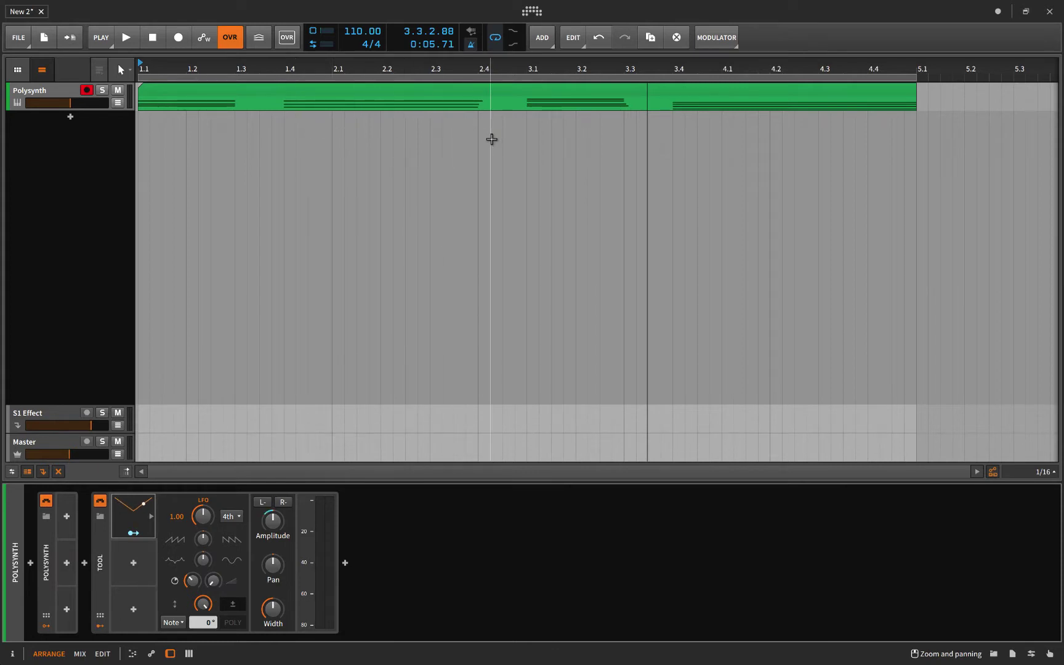
pyautogui.press('space')
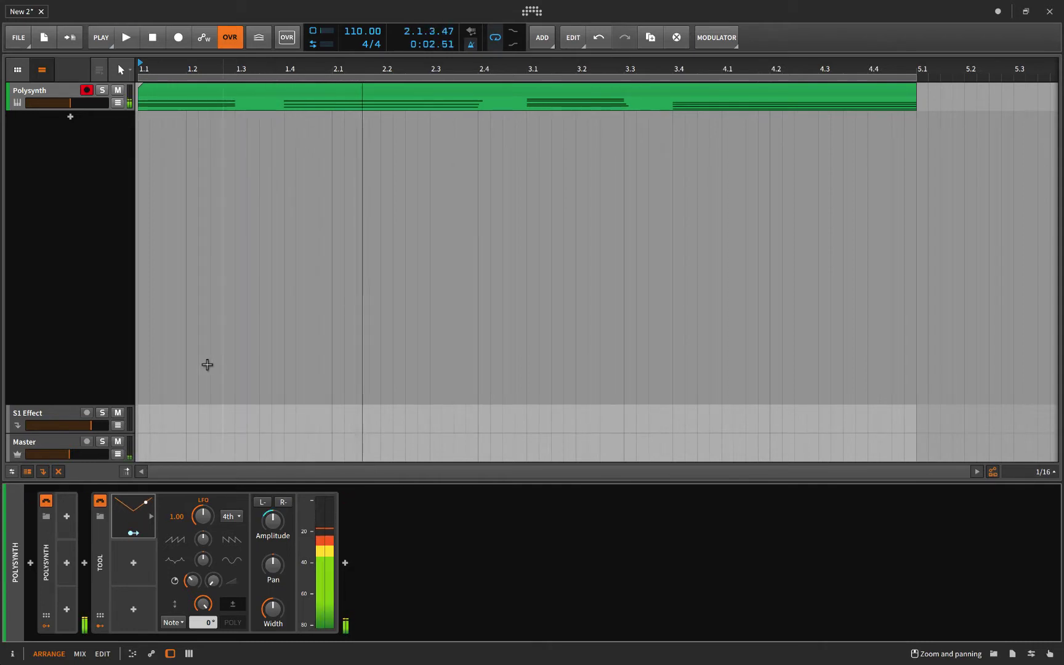
pyautogui.press('space')
# Audition the LFO's delay at faster rates, turning the rate up to 50.00 and down to 12.50.
pyautogui.moveTo(203, 515); pyautogui.dragTo(204, 517)
pyautogui.press('space')
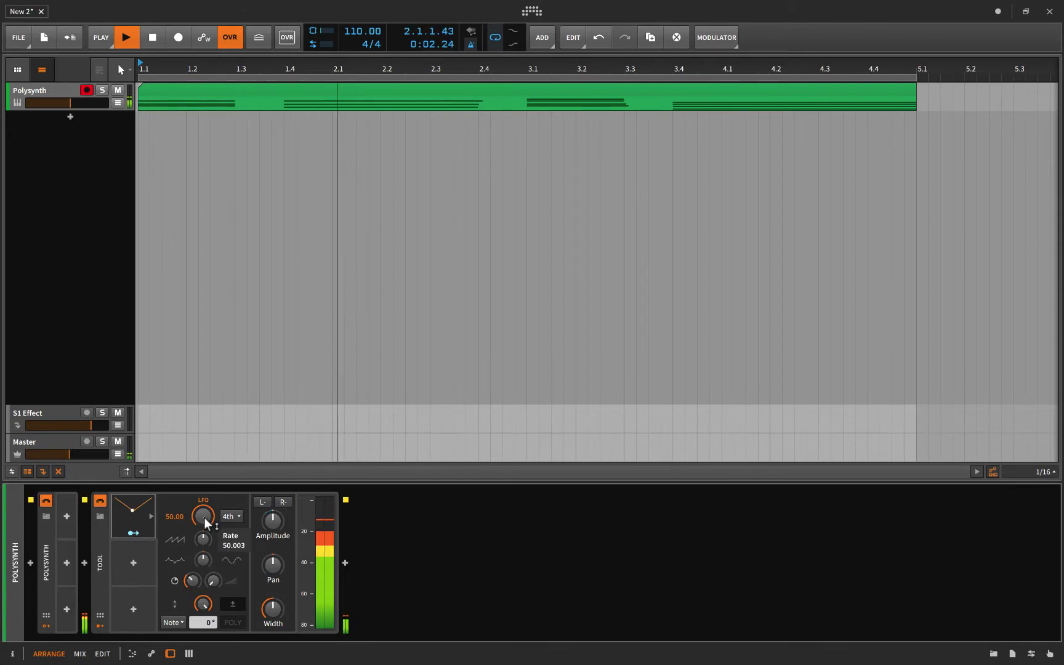
pyautogui.moveTo(204, 518); pyautogui.dragTo(204, 548)
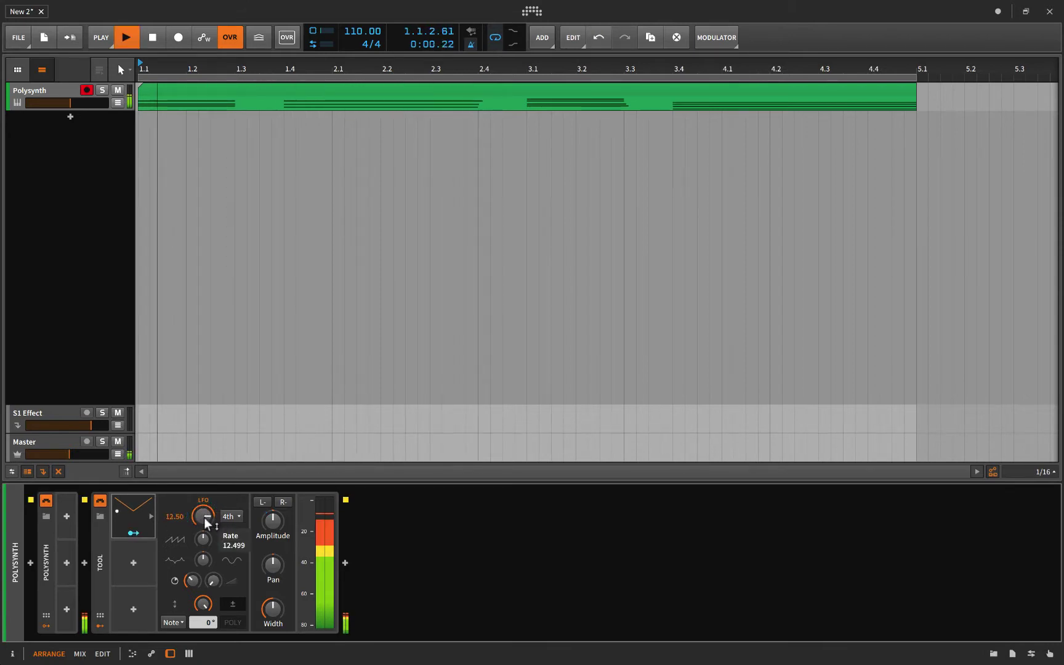
pyautogui.press('space')
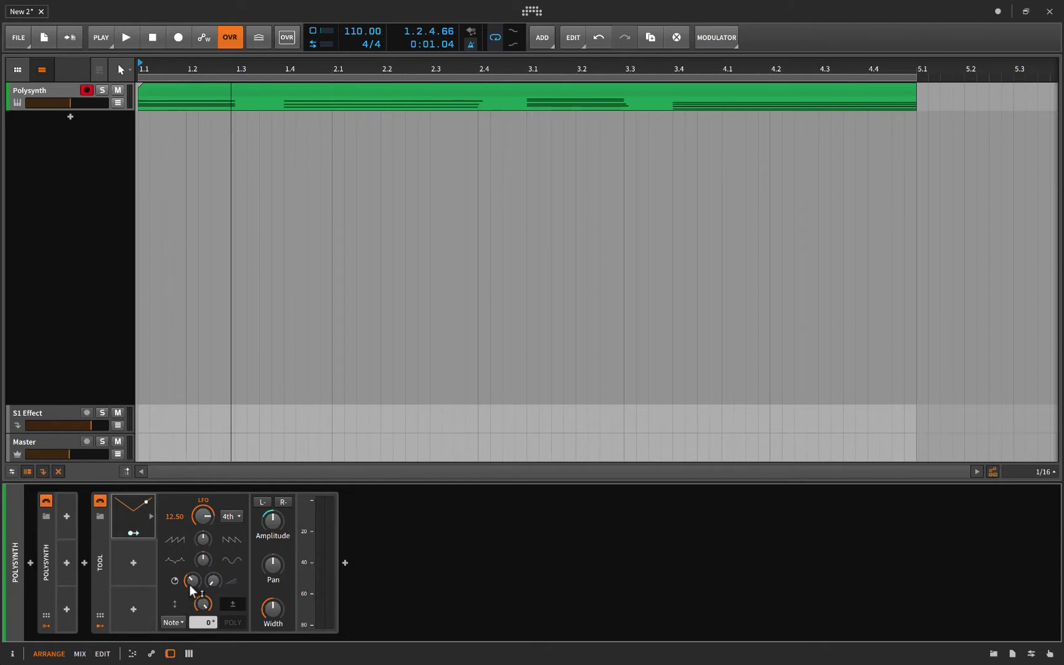
# Remove the LFO's delay and audition its fade-in up to 1.933 s, resetting the fade-in to its minimum.
pyautogui.moveTo(192, 581); pyautogui.dragTo(213, 568)
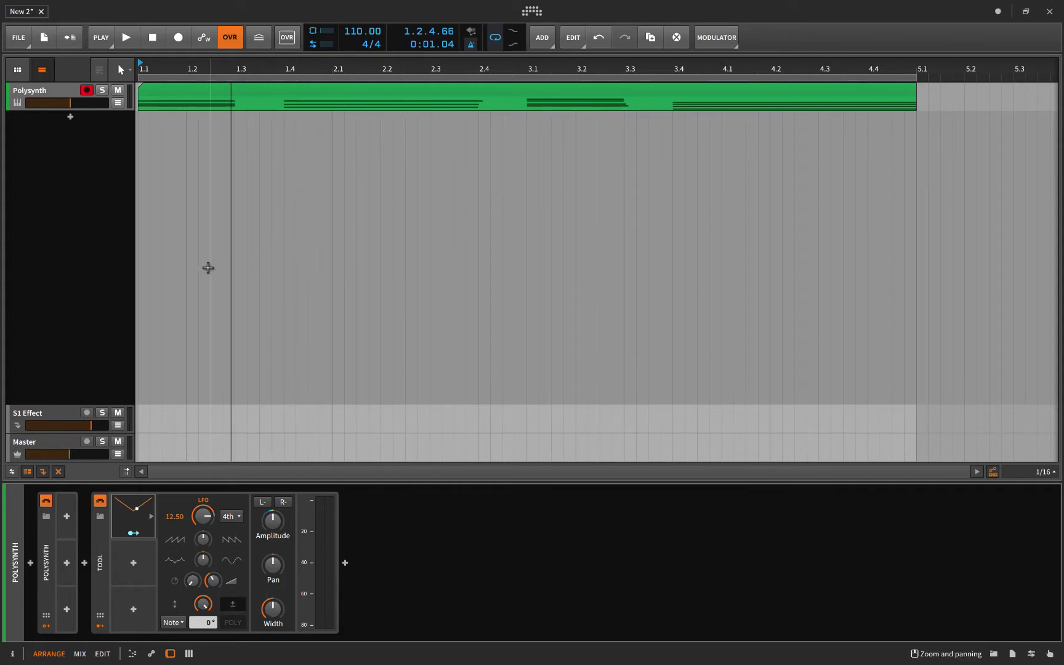
pyautogui.press('space')
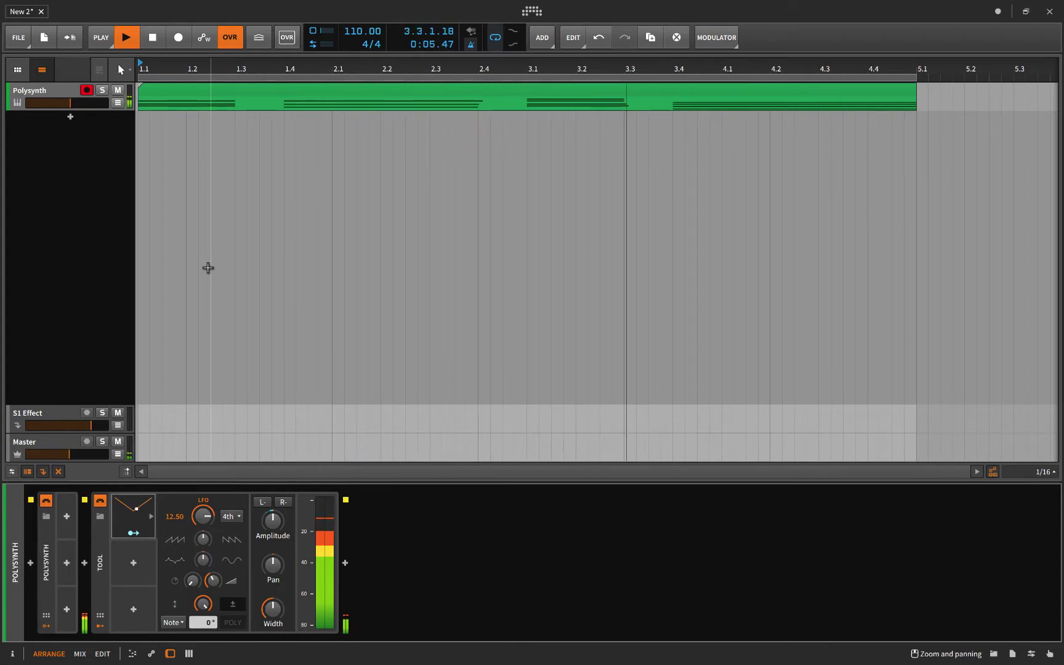
pyautogui.press('space')
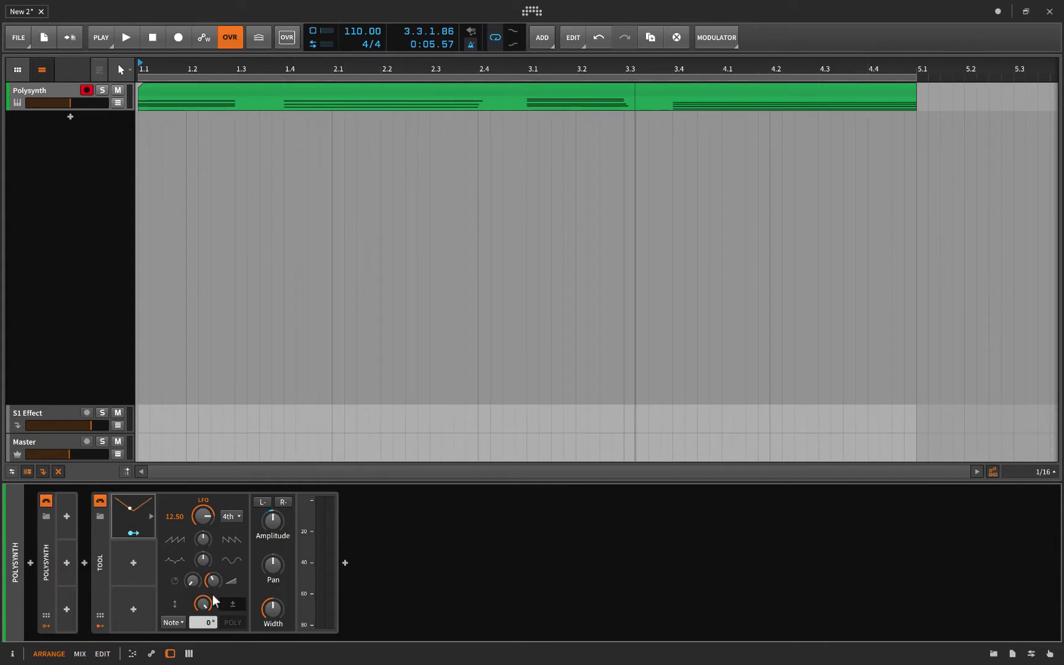
pyautogui.press('space')
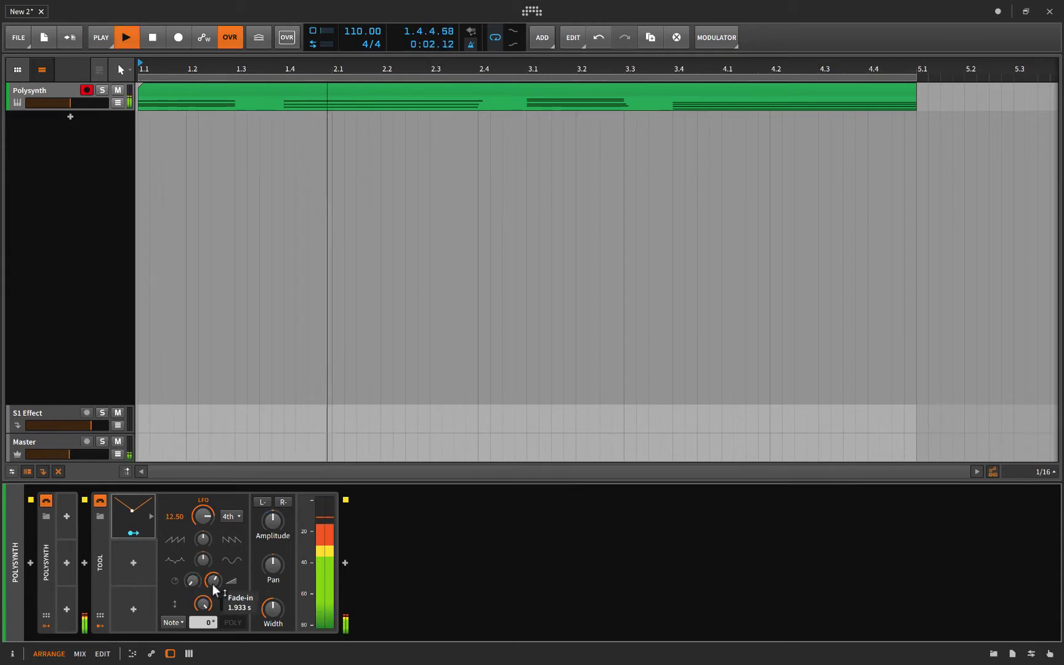
pyautogui.press('space')
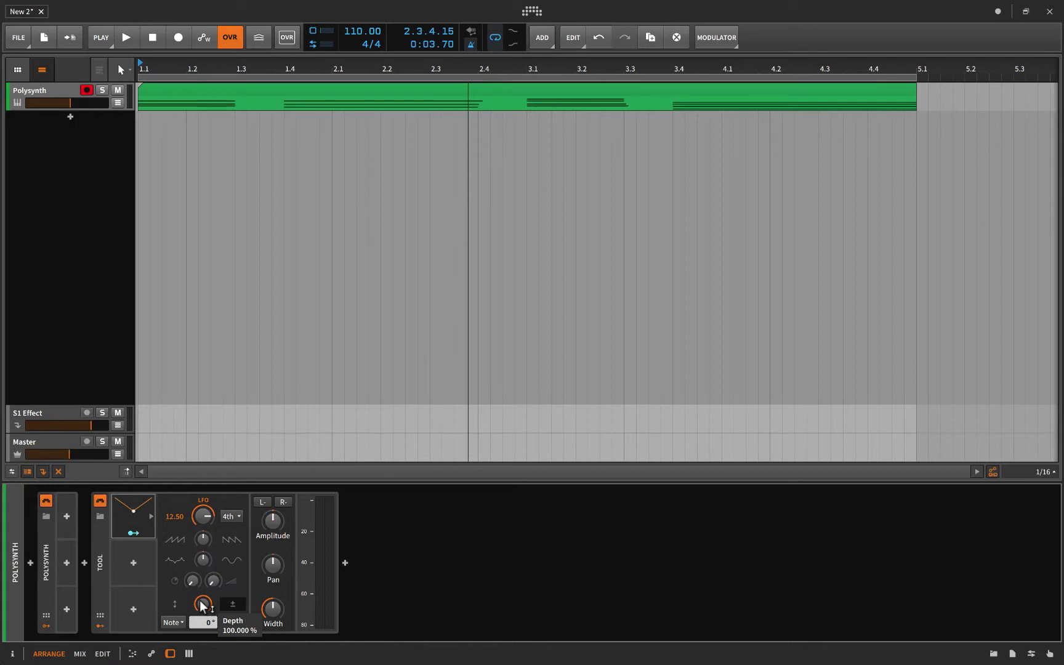
# Reset the LFO's rate to 1.00 and try its depth and bipolar settings, restoring full depth and unipolar mode.
pyautogui.doubleClick(203, 516)
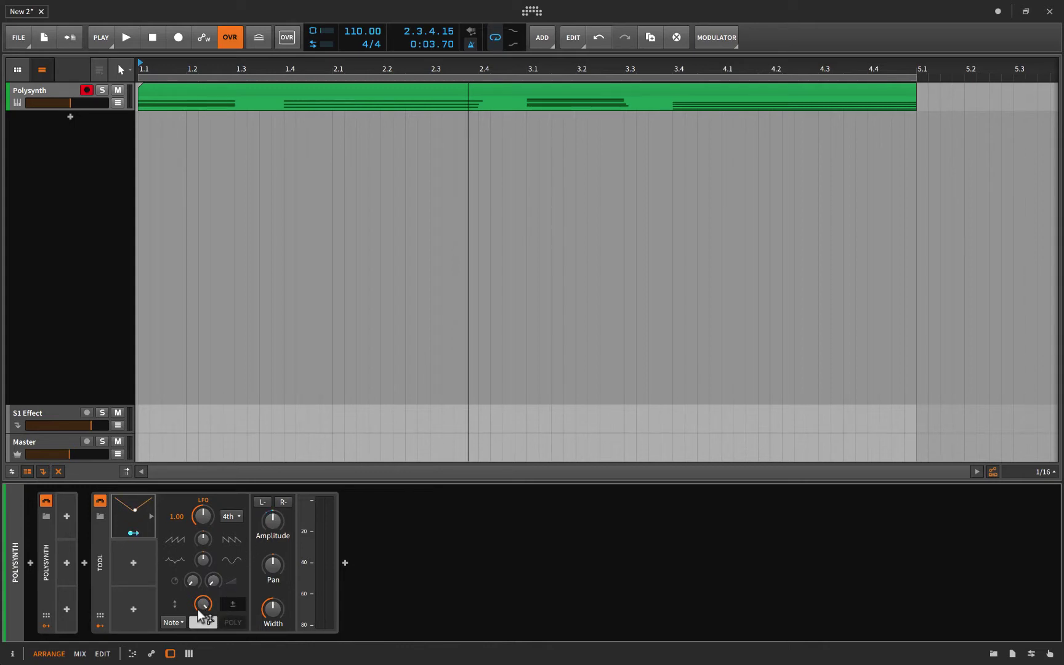
pyautogui.moveTo(202, 604); pyautogui.dragTo(203, 611)
pyautogui.moveTo(203, 609)
pyautogui.mouseDown()
pyautogui.moveTo(203, 598)
pyautogui.moveTo(199, 606)
pyautogui.mouseUp()
pyautogui.click(236, 606)
pyautogui.click(233, 607)
# Review the LFO's trigger modes Free, Note, Sync and Rand, and set the mode to Free.
pyautogui.click(172, 622)
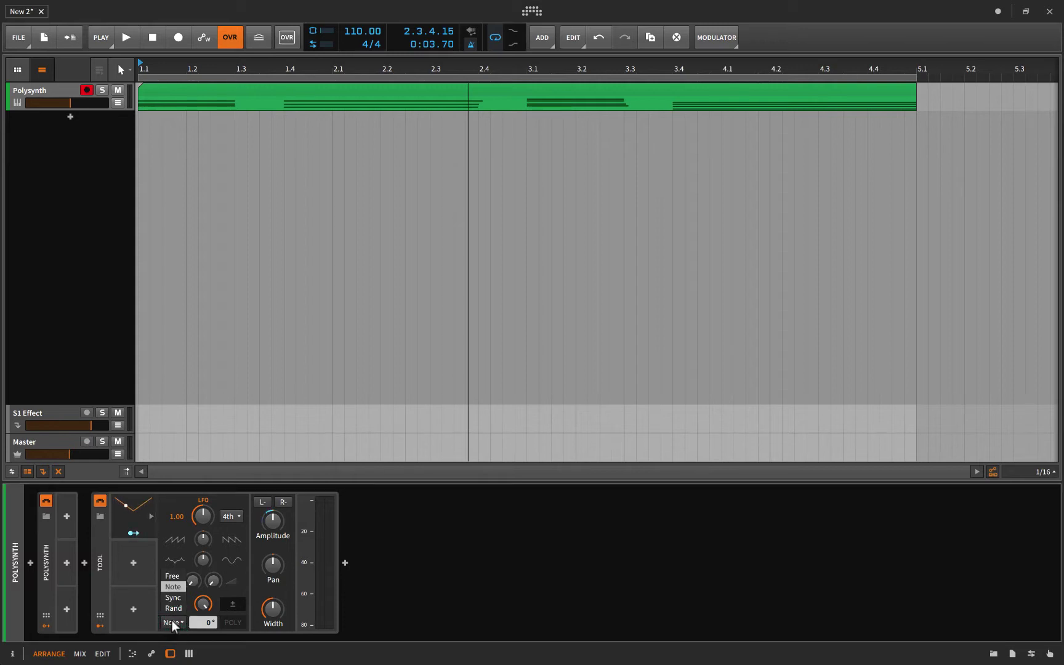
pyautogui.click(173, 585)
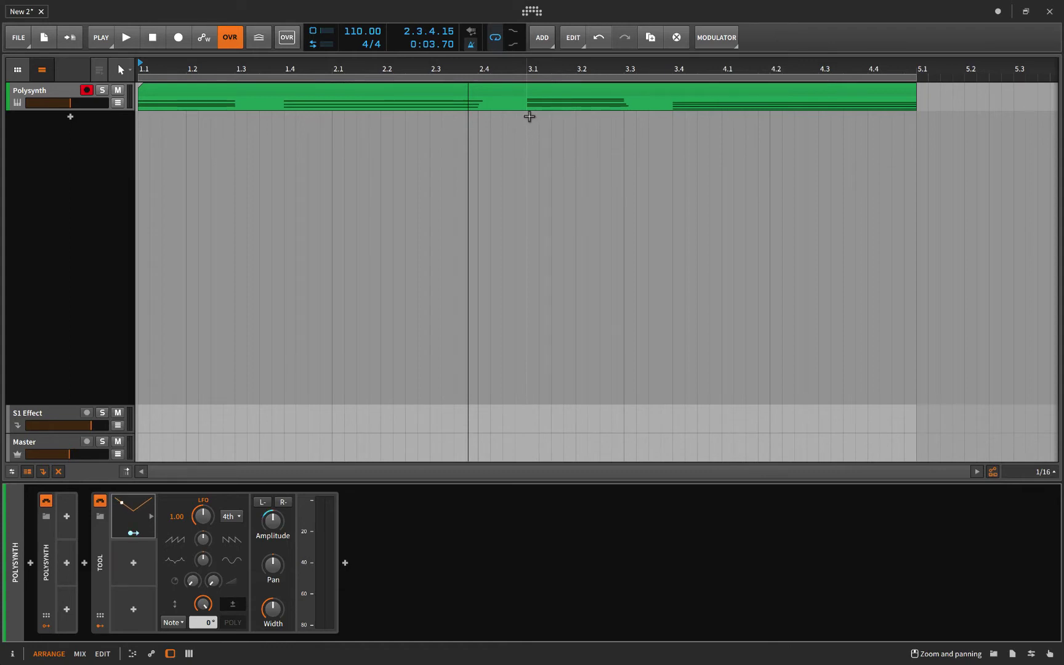
pyautogui.click(173, 622)
pyautogui.click(175, 579)
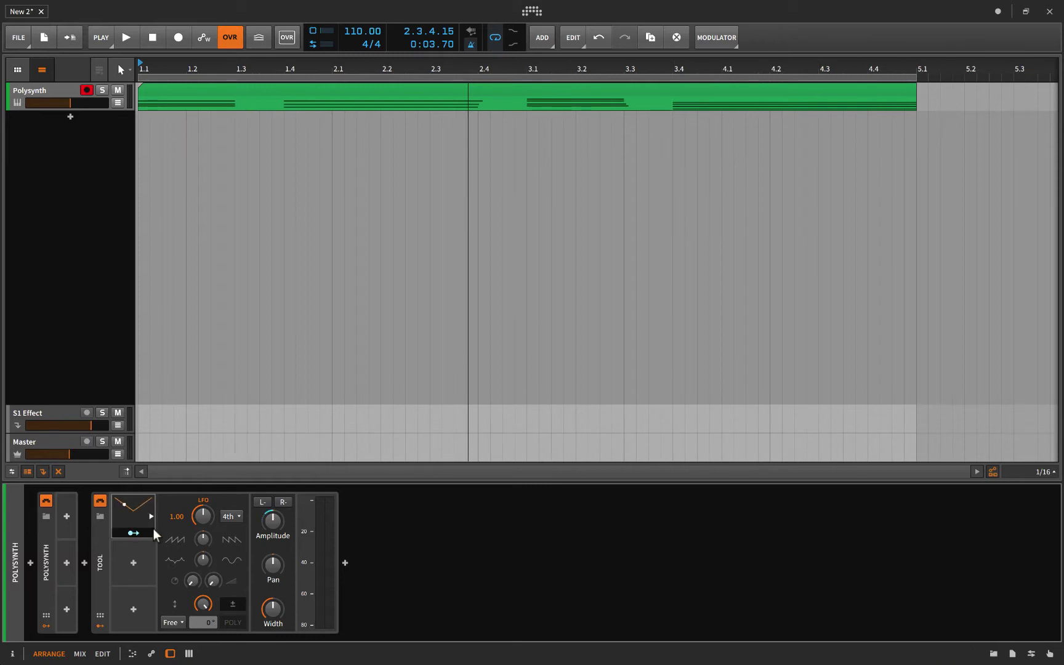
# Delete the LFO from the Tool device and insert a Classic LFO modulator in its slot.
pyautogui.click(126, 515)
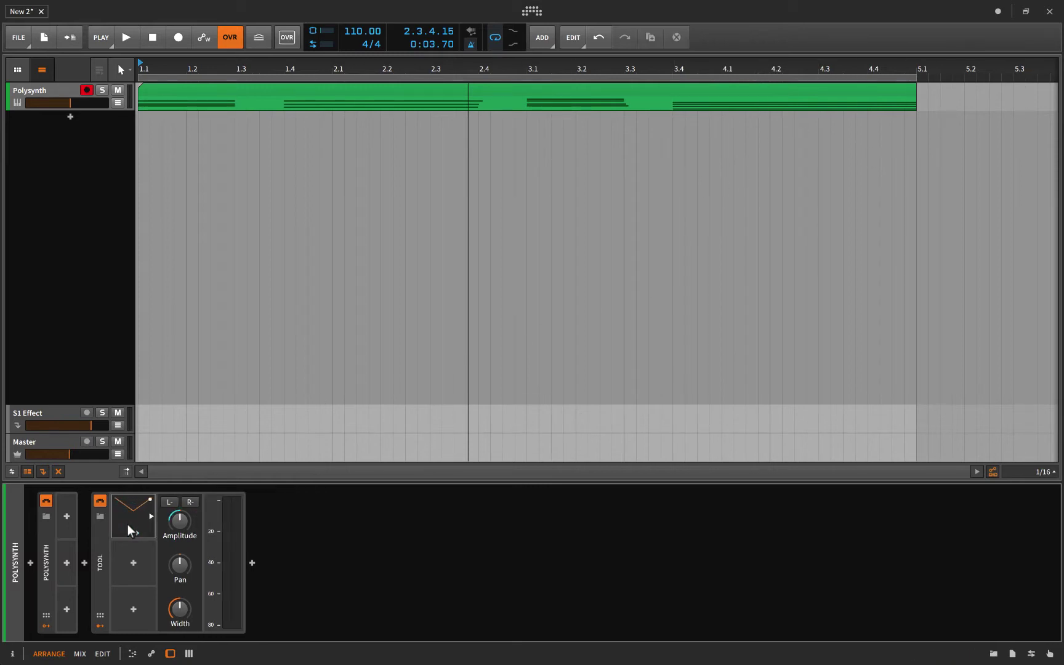
pyautogui.click(130, 521)
pyautogui.click(121, 518)
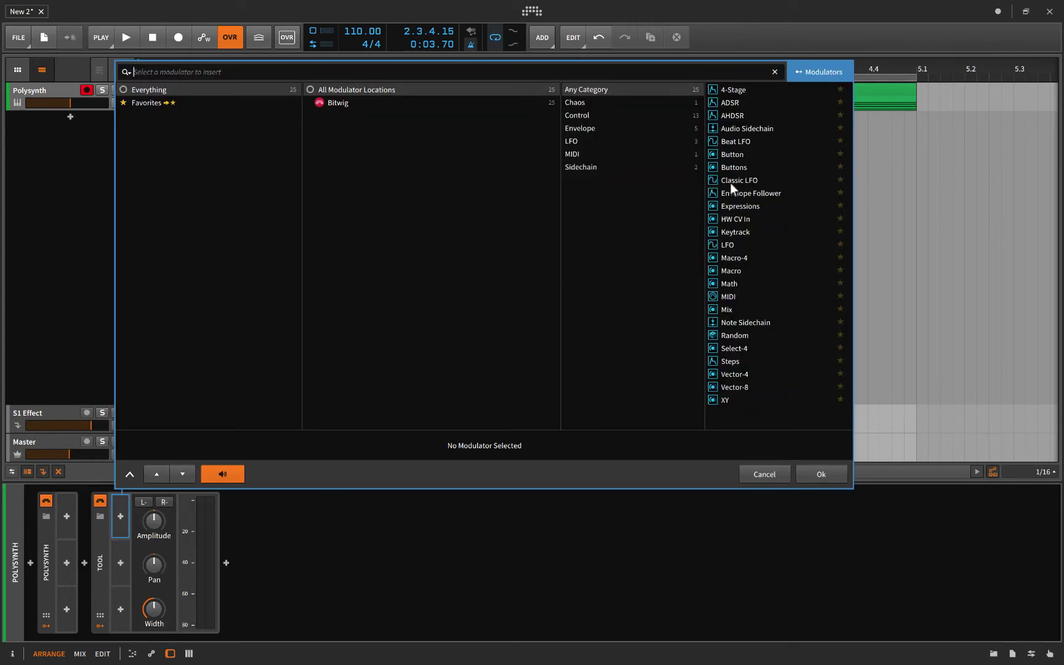
pyautogui.click(731, 181)
pyautogui.click(812, 471)
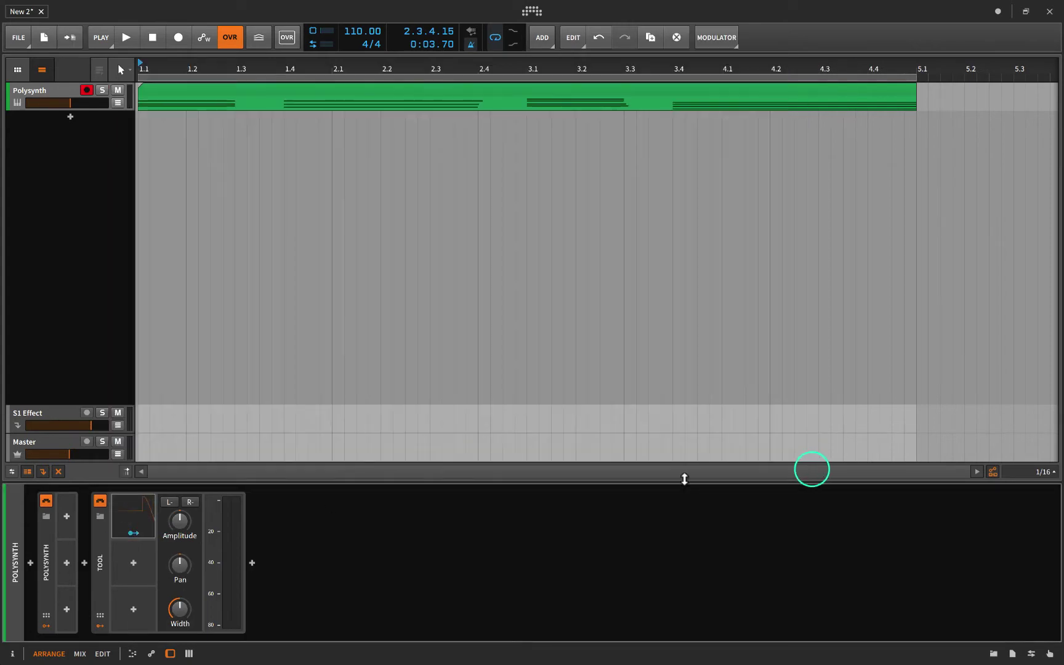
# Modulate the Tool device's Amplitude with the Classic LFO and turn off its bipolar mode.
pyautogui.click(151, 516)
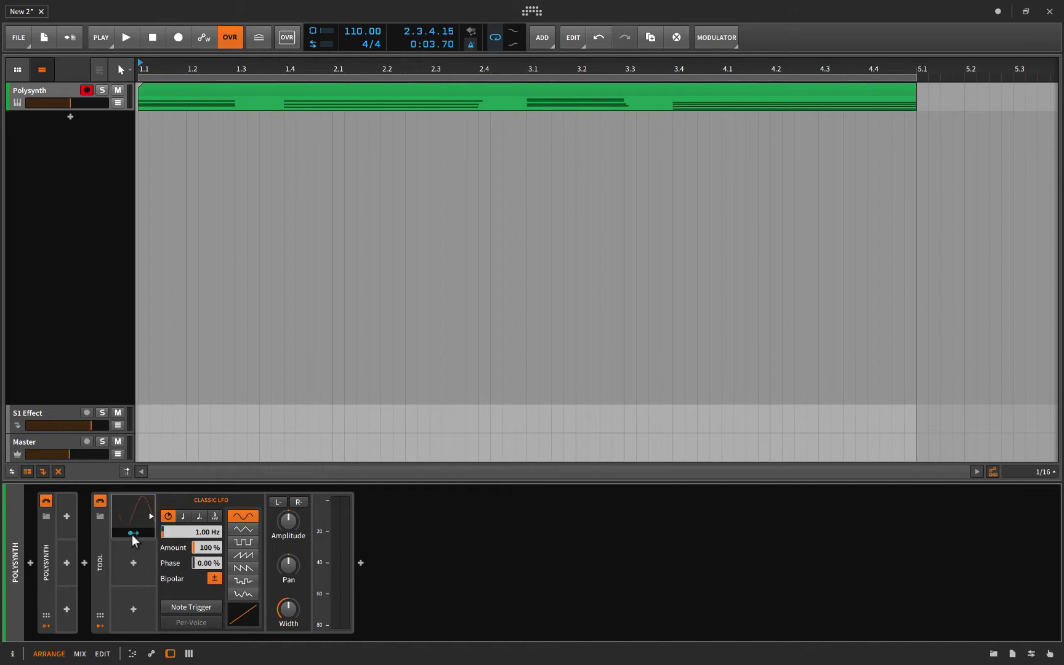
pyautogui.click(133, 533)
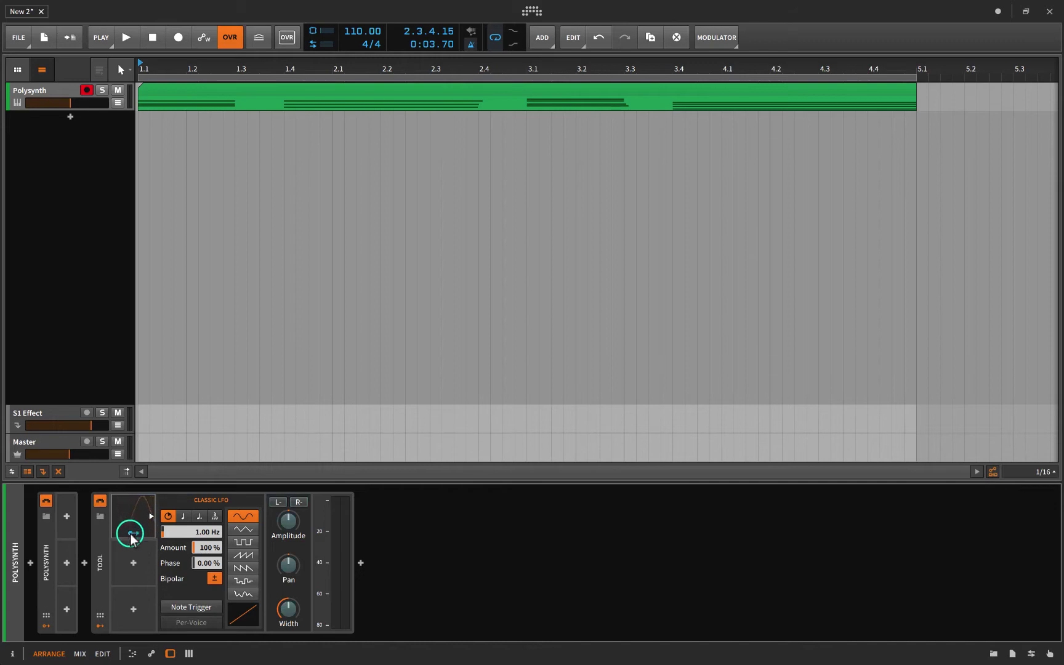
pyautogui.moveTo(287, 524); pyautogui.dragTo(287, 508)
pyautogui.click(133, 533)
pyautogui.click(211, 579)
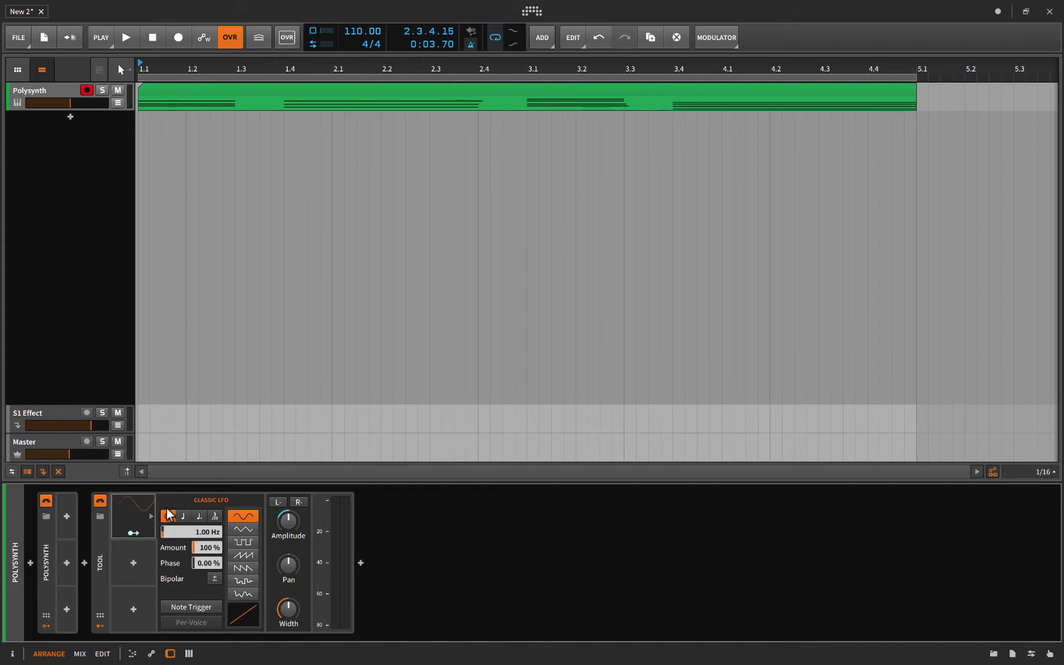
# Try a much faster rate on the Classic LFO and set it back to 1 Hz.
pyautogui.click(200, 532)
pyautogui.moveTo(200, 532); pyautogui.dragTo(199, 459)
pyautogui.doubleClick(200, 532)
pyautogui.write('1')
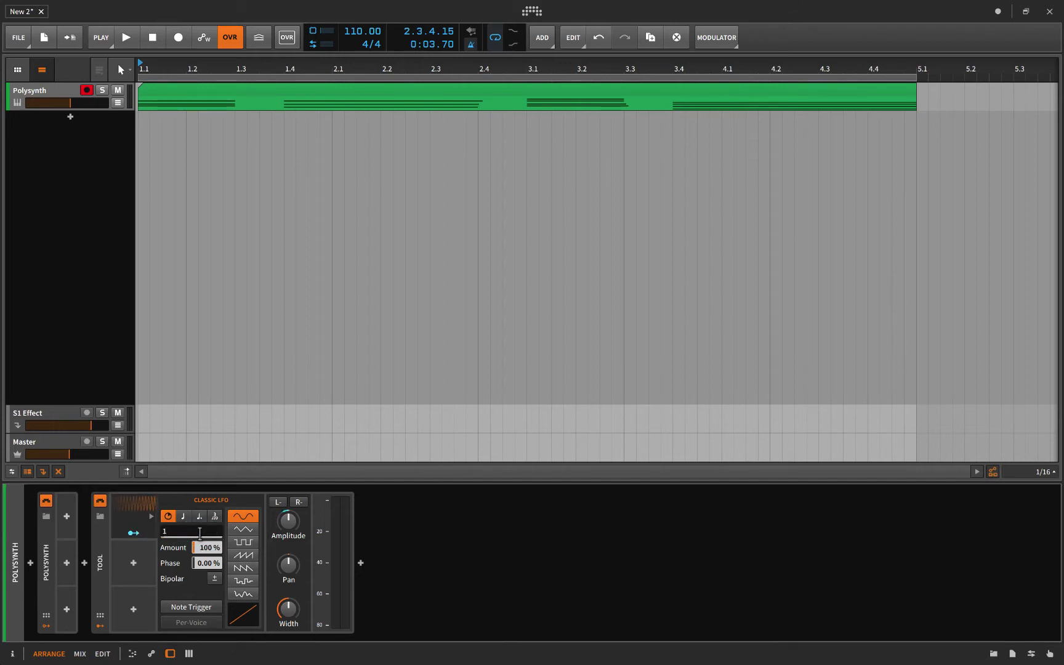
pyautogui.press('Return')
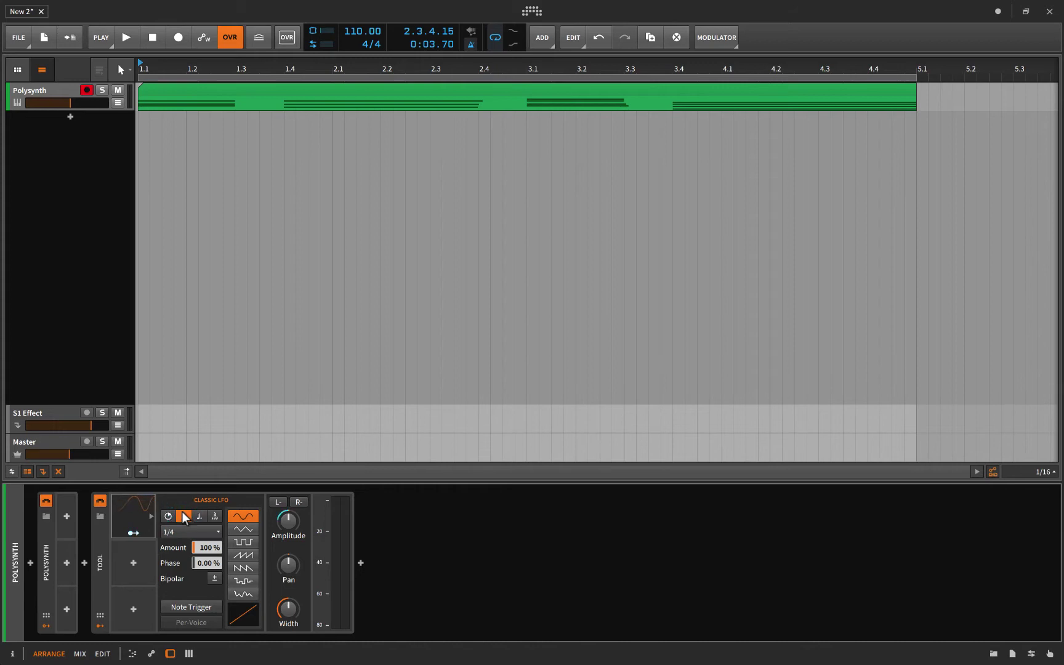
# Set the Classic LFO's synced rate to 1/2, trying dotted timing and returning to straight note timing.
pyautogui.click(186, 532)
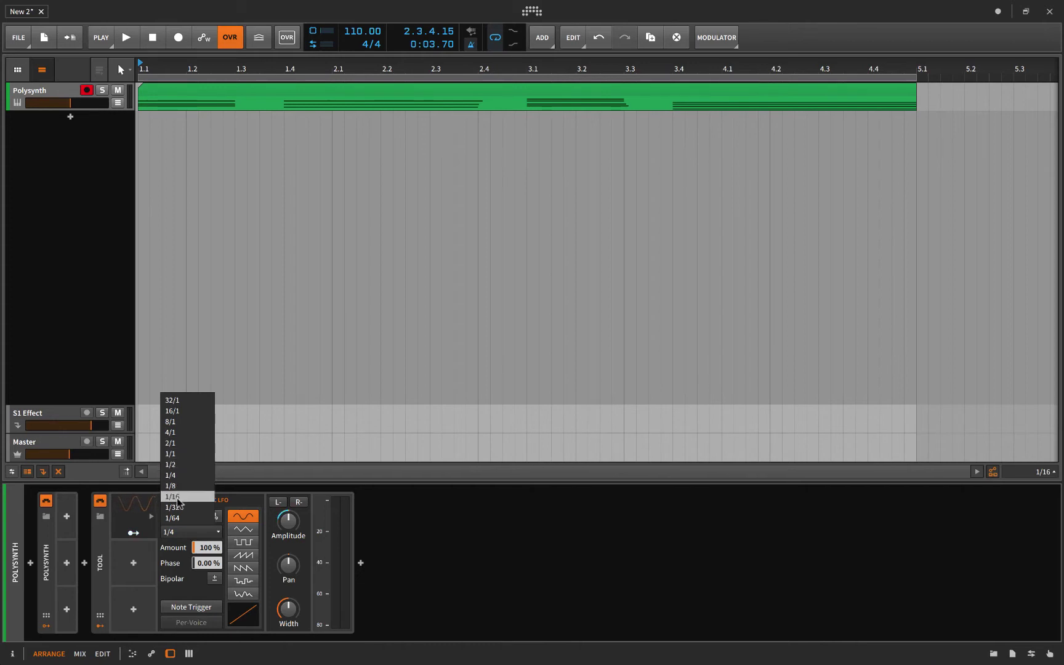
pyautogui.click(171, 550)
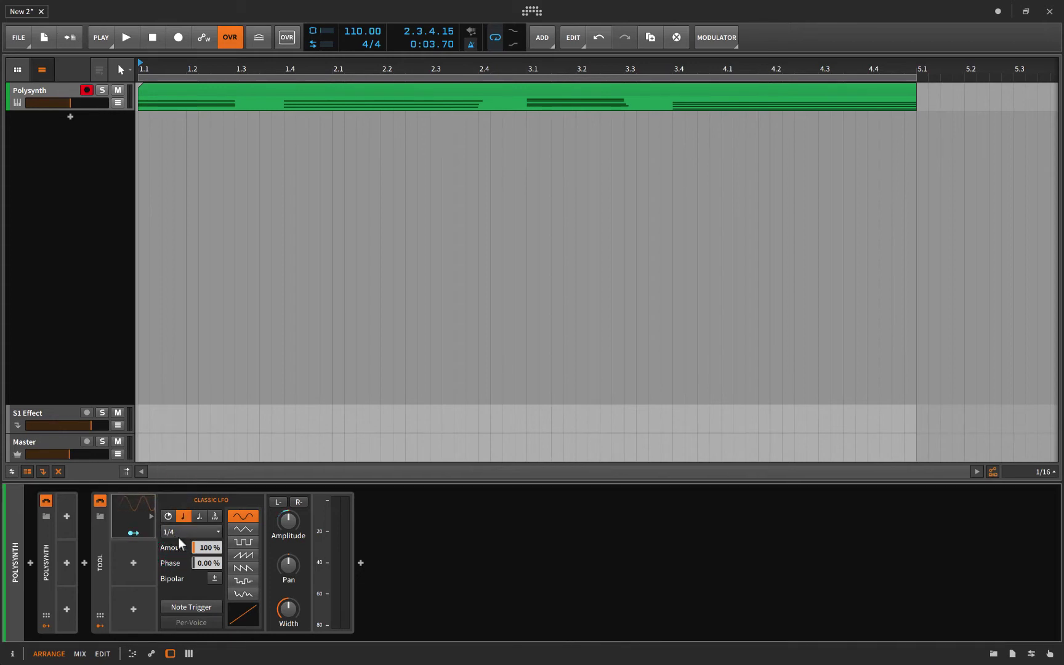
pyautogui.click(198, 518)
pyautogui.click(192, 529)
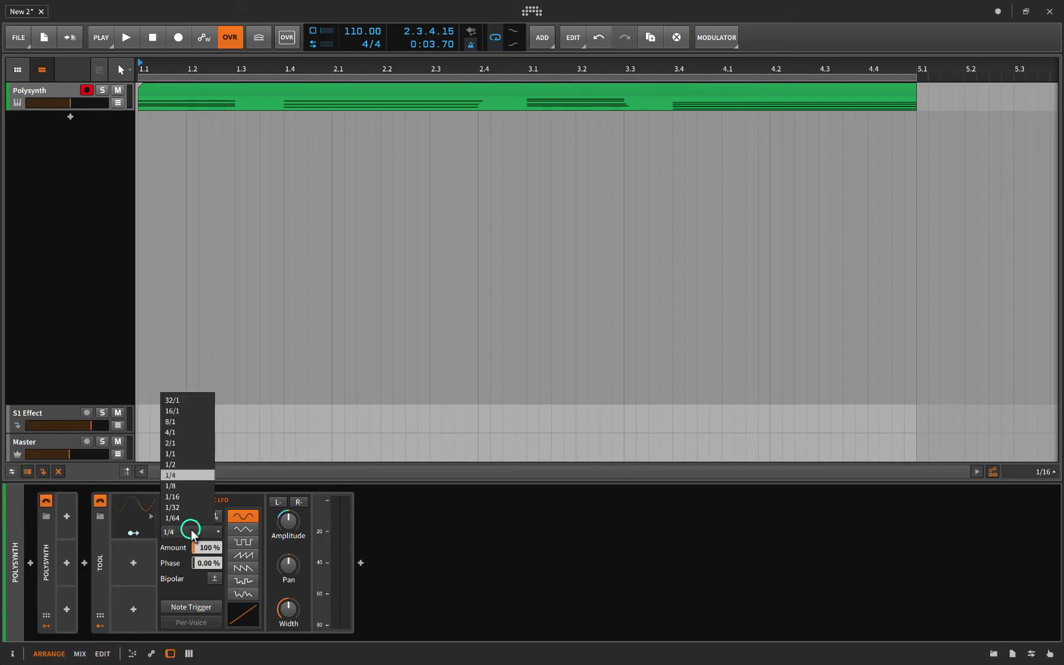
pyautogui.click(180, 464)
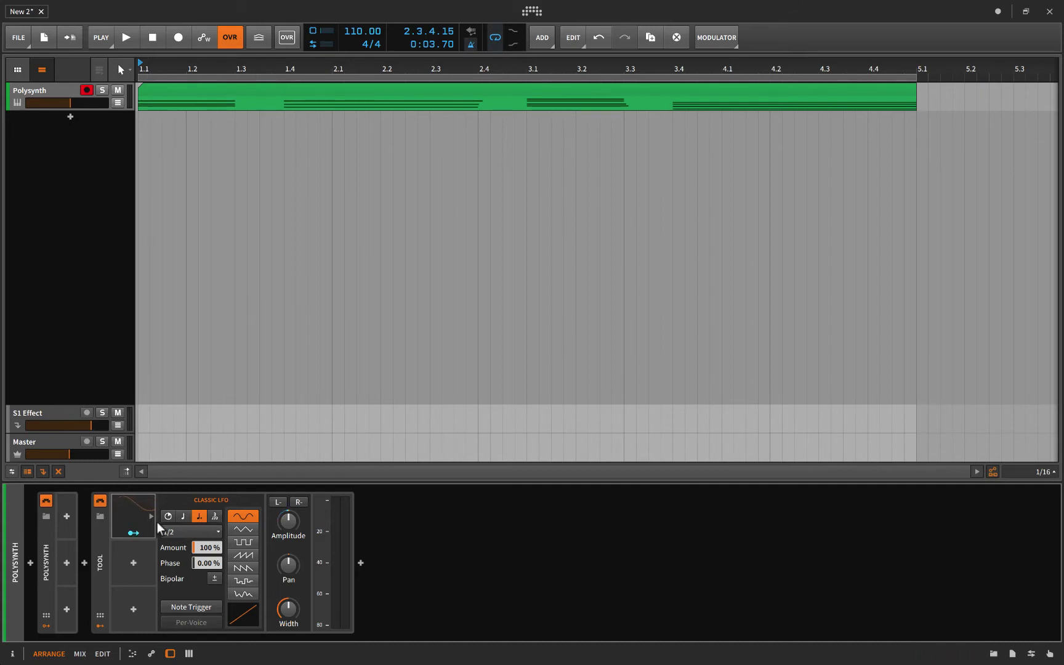
pyautogui.click(183, 518)
# Try a lower Amount on the Classic LFO and set it back to 100%.
pyautogui.moveTo(206, 550); pyautogui.dragTo(206, 570)
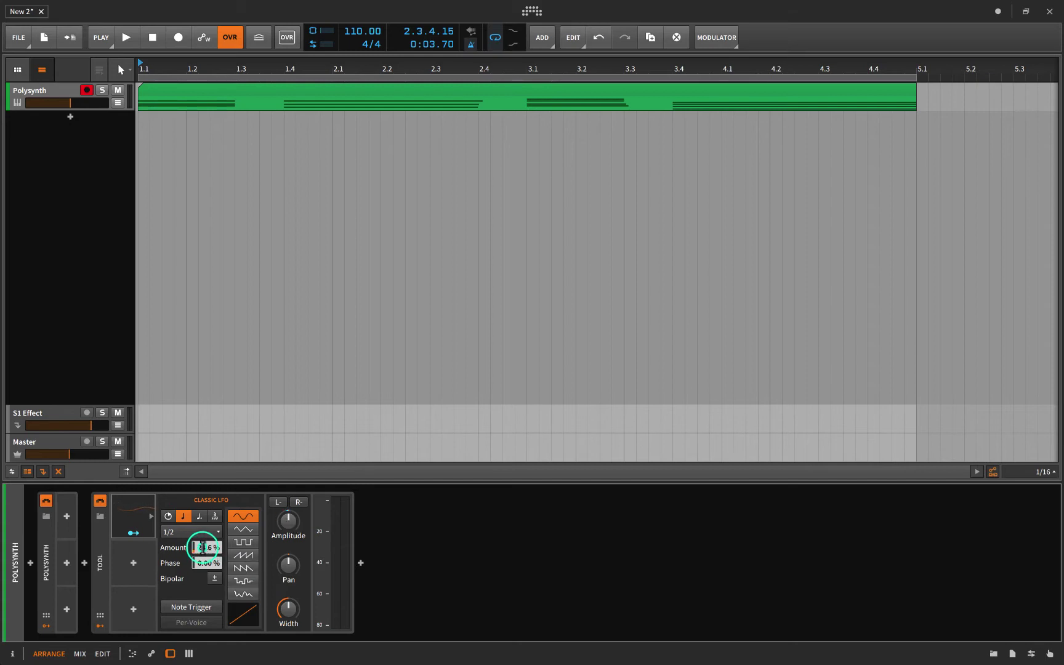
pyautogui.doubleClick(203, 550)
pyautogui.write('100')
pyautogui.press('Return')
# Try Note Trigger on the Classic LFO, switch it off, and try adjusting the curve below the waveform choices.
pyautogui.click(189, 608)
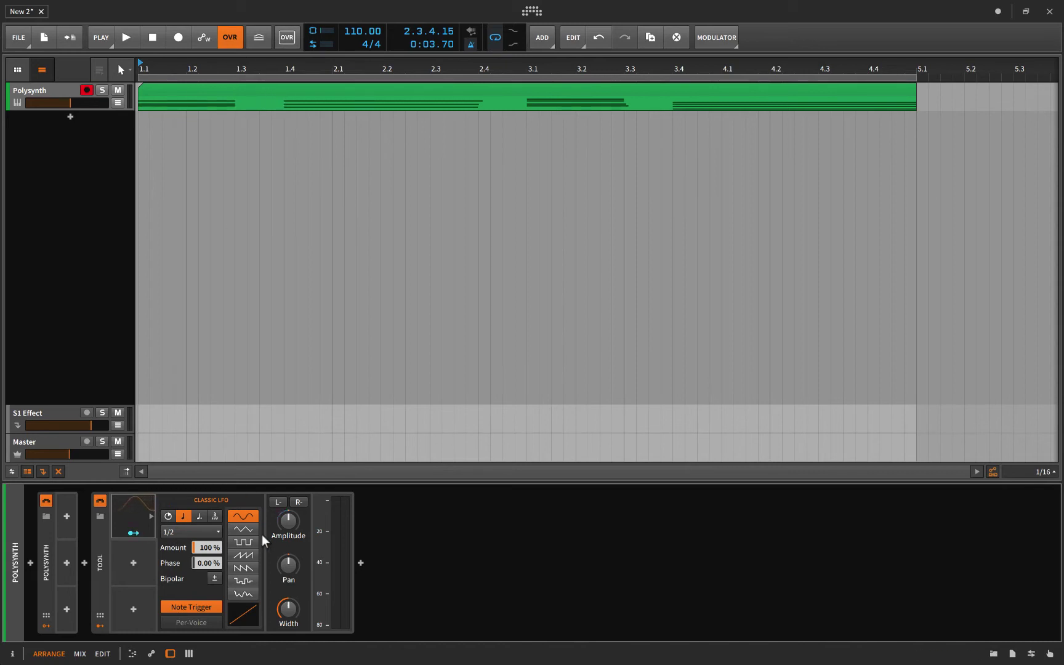
pyautogui.click(195, 609)
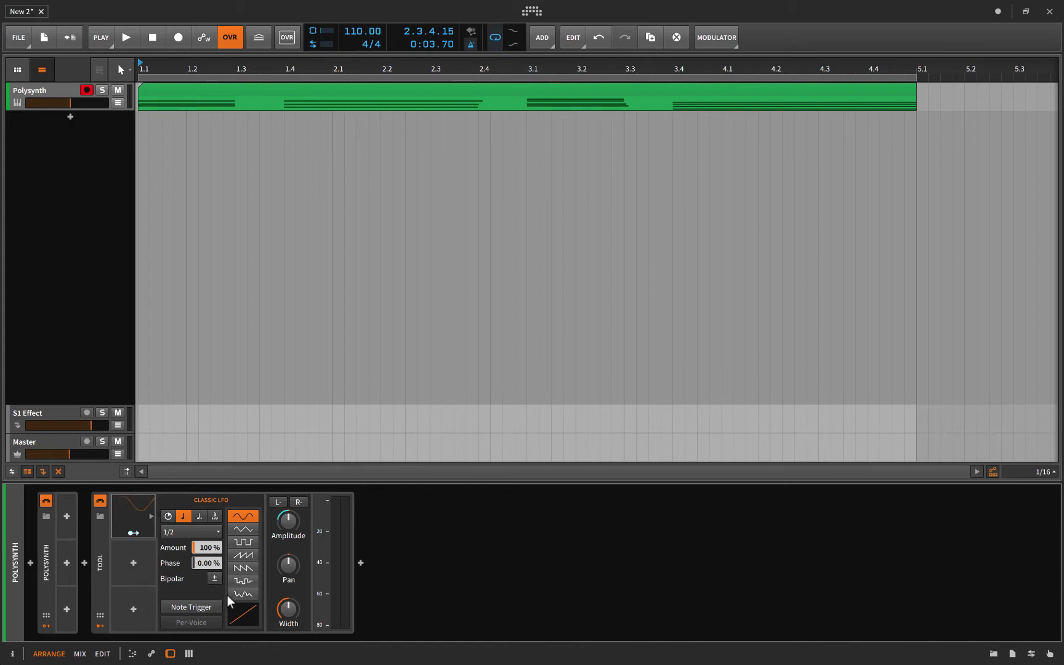
pyautogui.moveTo(244, 615)
pyautogui.mouseDown()
pyautogui.moveTo(244, 643)
pyautogui.moveTo(244, 616)
pyautogui.mouseUp()
pyautogui.doubleClick(247, 621)
pyautogui.moveTo(246, 621); pyautogui.dragTo(247, 621)
pyautogui.moveTo(240, 619); pyautogui.dragTo(238, 614)
# Try the Classic LFO's triangle, square, rising saw, falling saw and stepped random waveforms in turn.
pyautogui.click(244, 529)
pyautogui.click(243, 542)
pyautogui.click(244, 555)
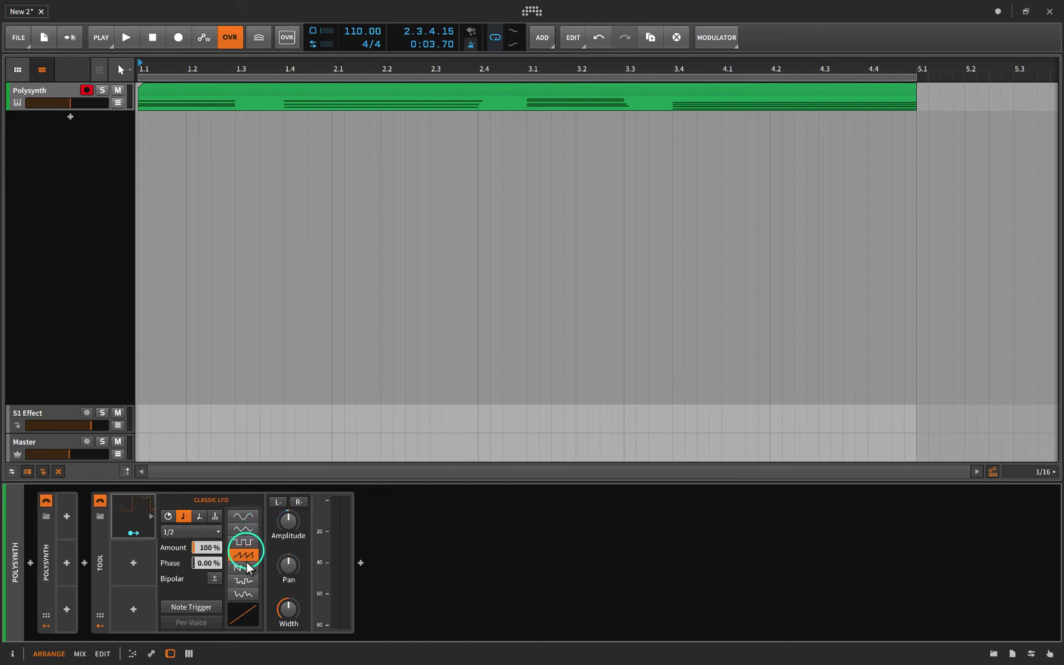
pyautogui.click(245, 568)
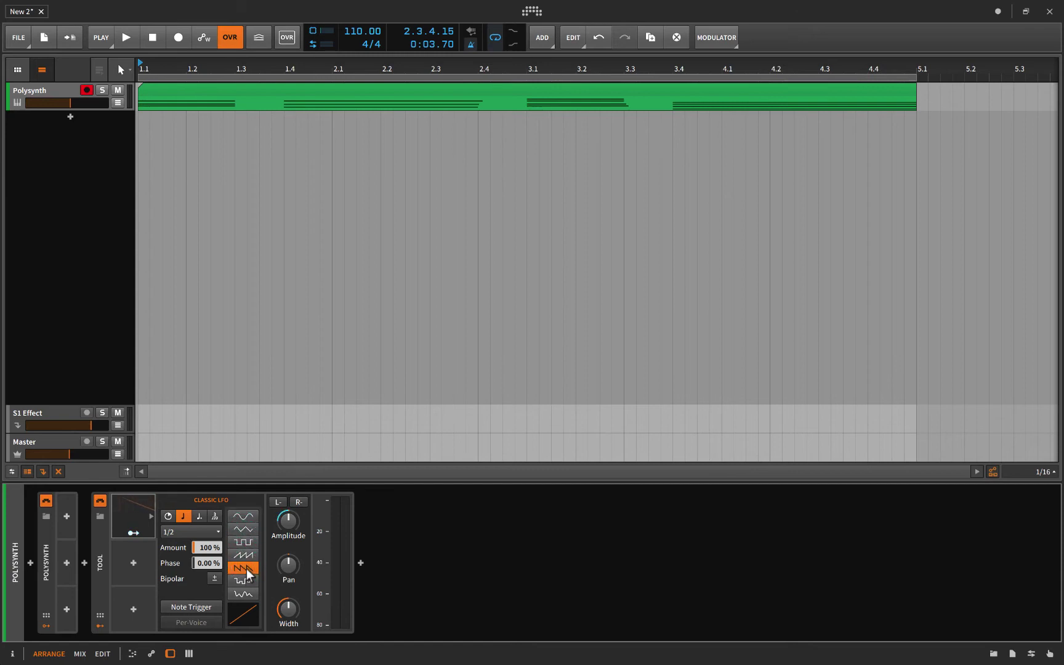
pyautogui.click(244, 582)
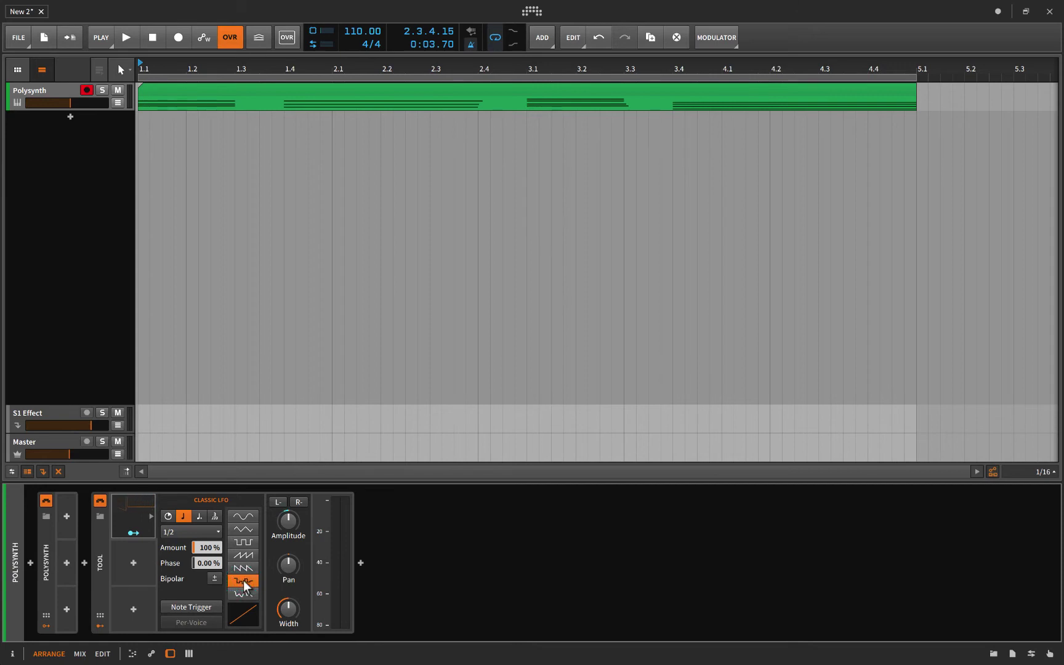
# Set the Classic LFO's rate to 1/8 and play the clip to audition the stepped random waveform.
pyautogui.click(185, 531)
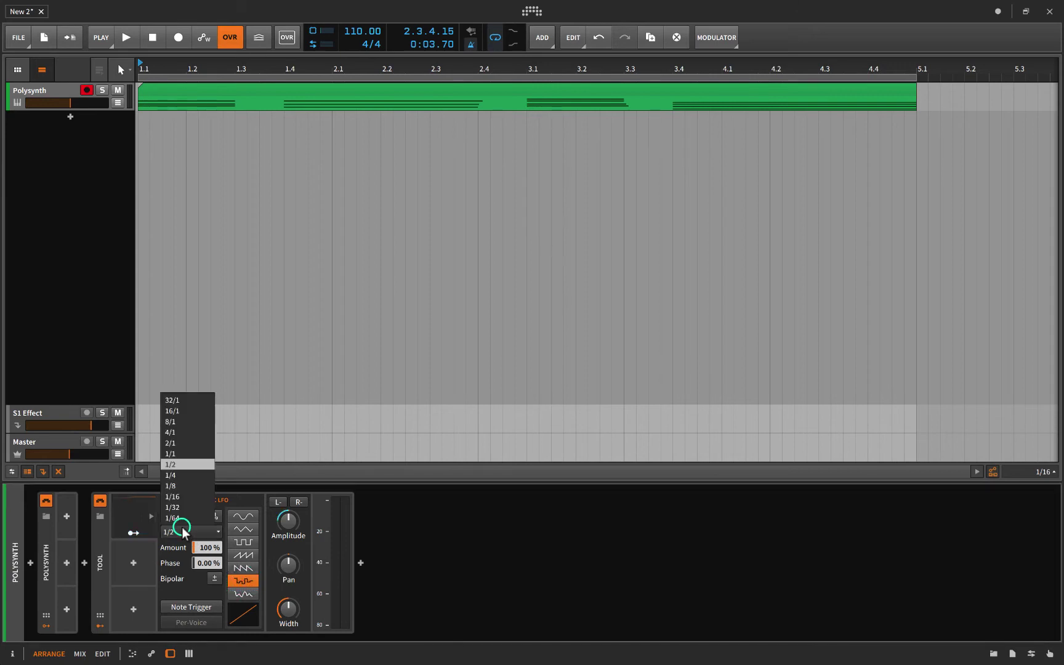
pyautogui.click(178, 488)
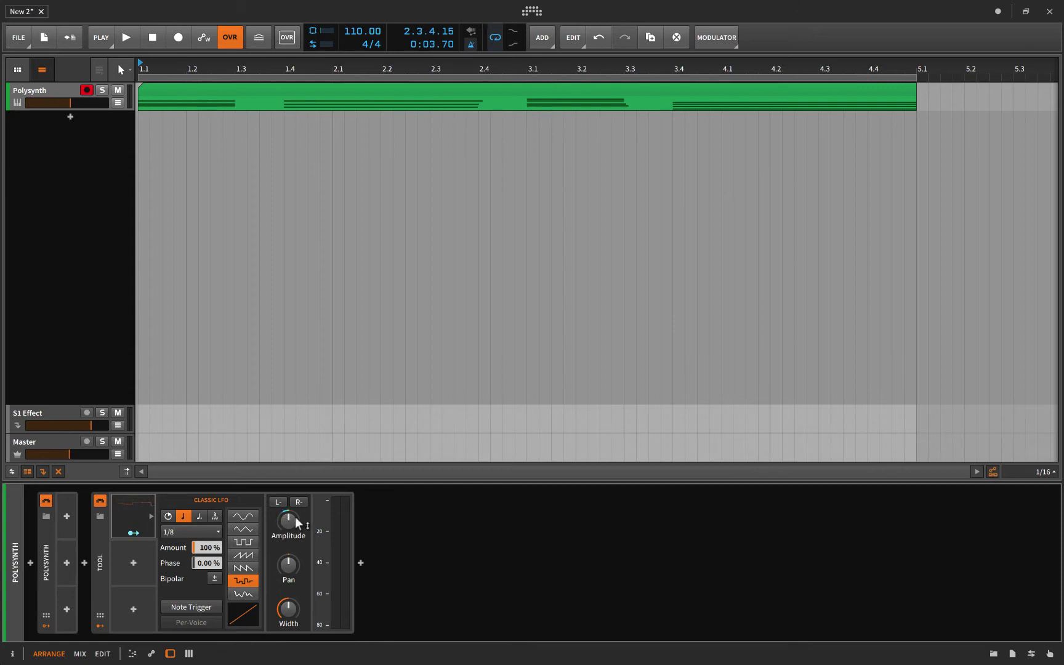
pyautogui.press('space')
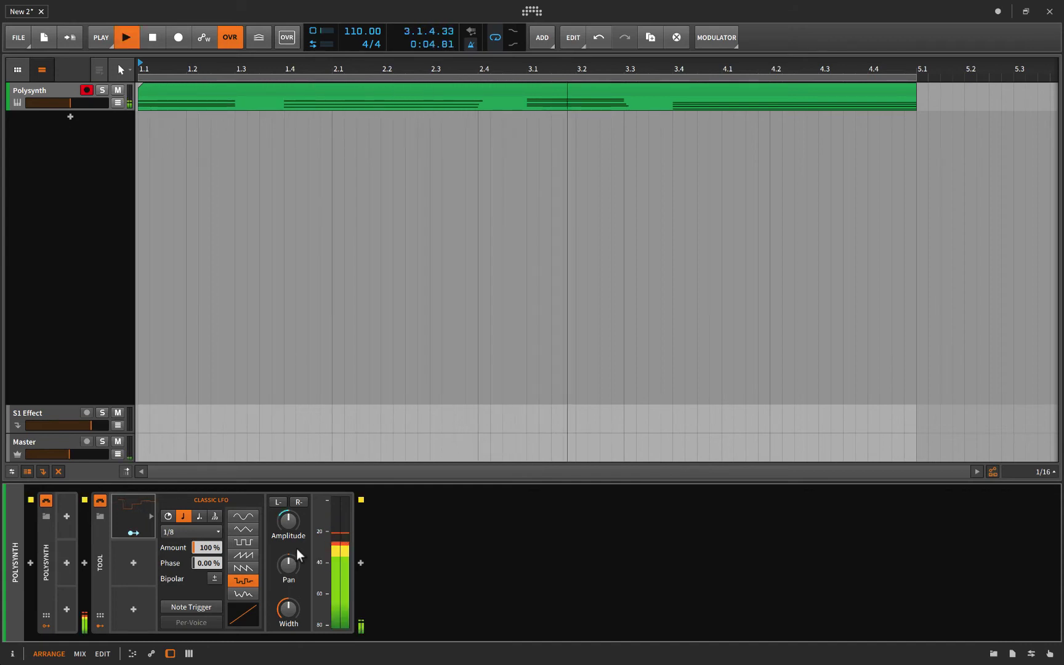
pyautogui.press('space')
# Switch the Classic LFO to the smooth random waveform and audition it in playback.
pyautogui.click(239, 594)
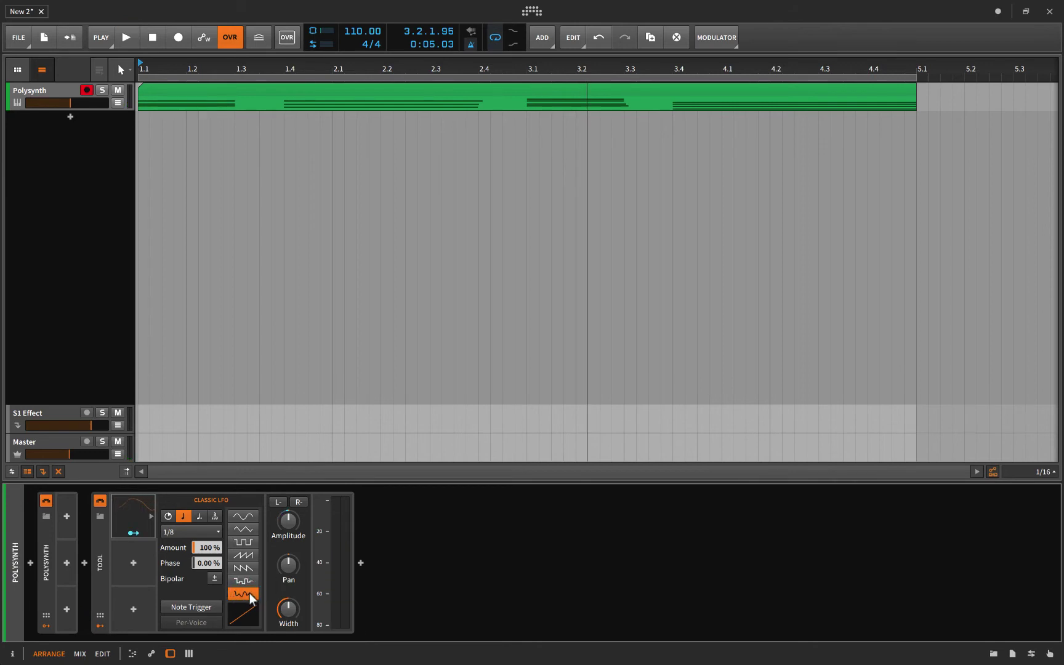
pyautogui.press('space')
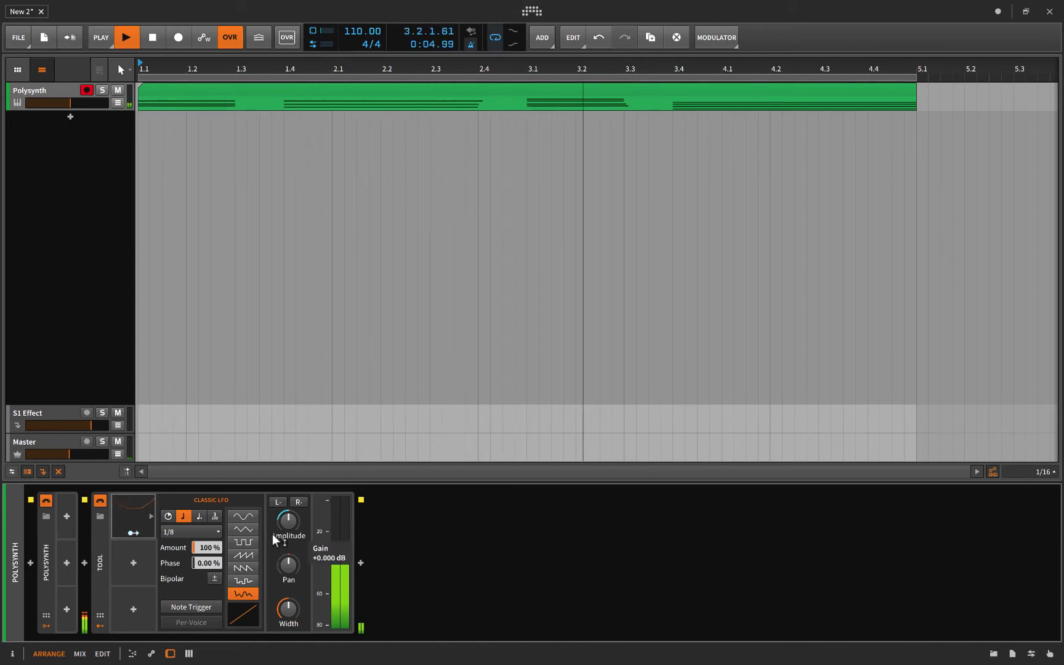
pyautogui.press('space')
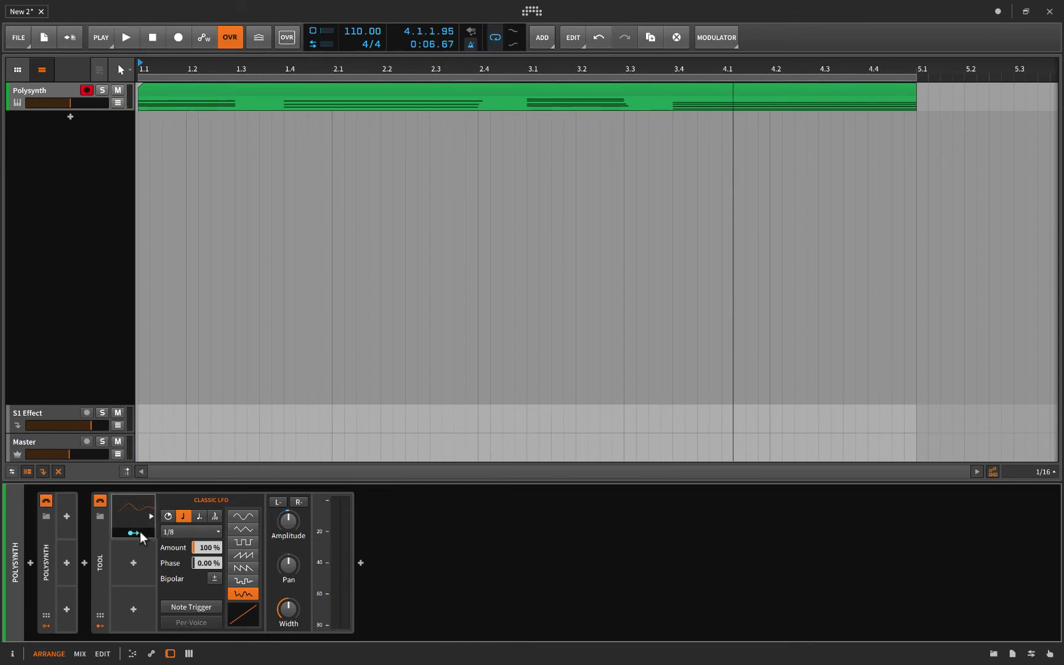
# Insert a Beat LFO modulator in the Tool device's second slot and open its settings.
pyautogui.click(132, 561)
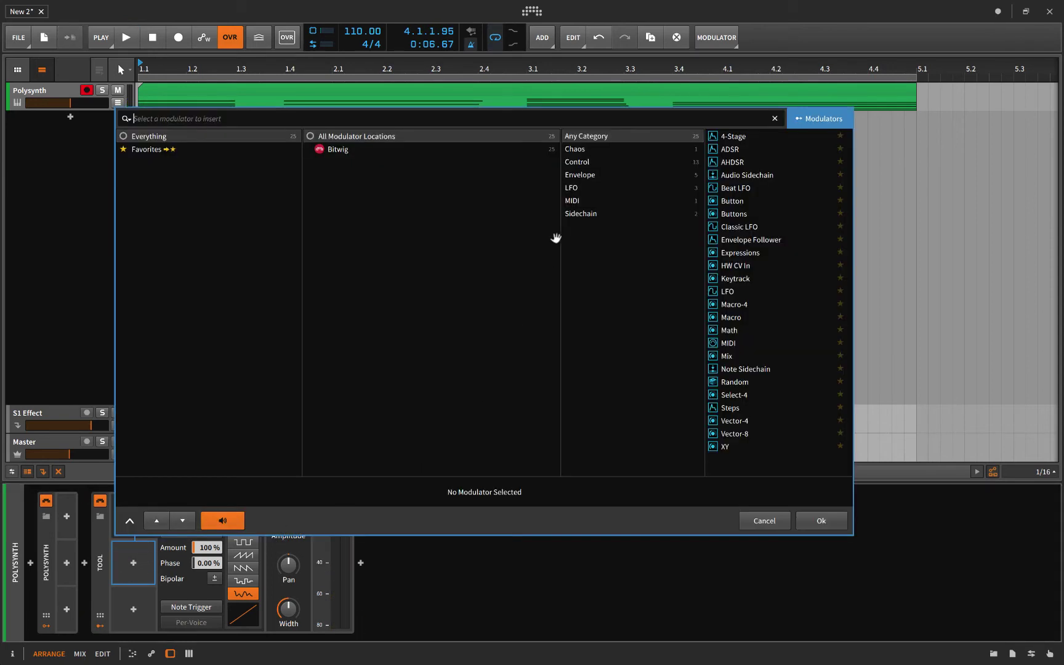
pyautogui.click(731, 189)
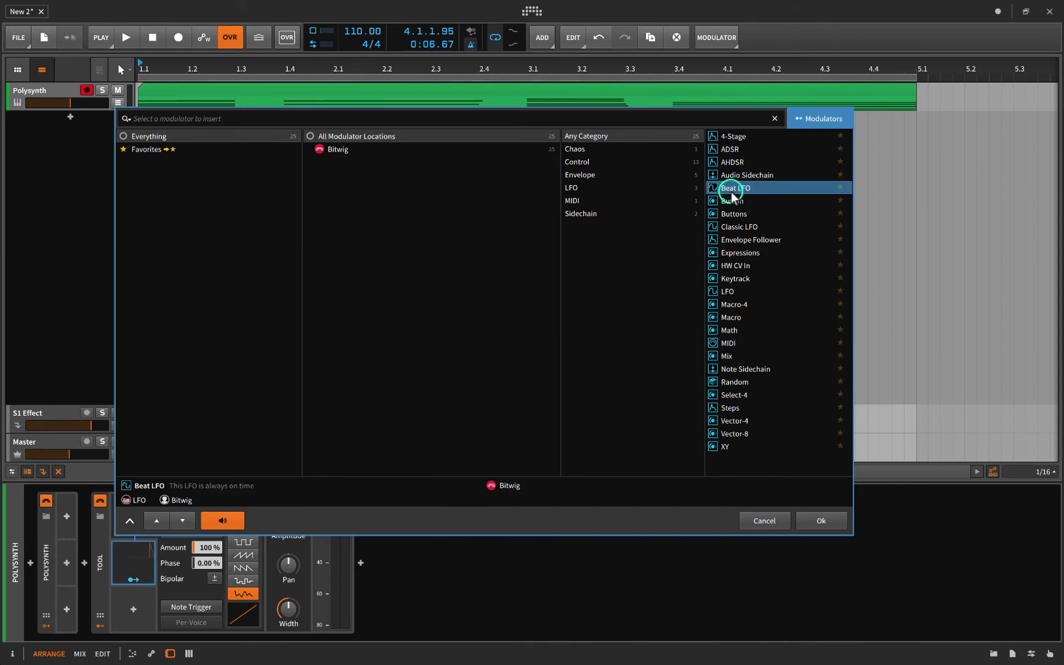
pyautogui.click(823, 523)
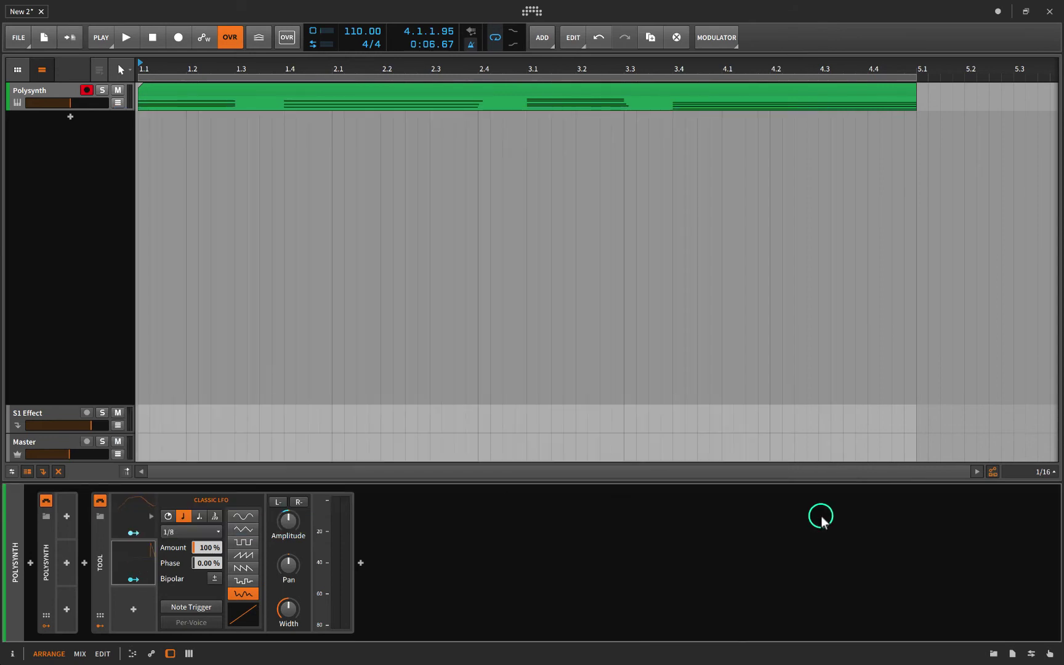
pyautogui.click(149, 562)
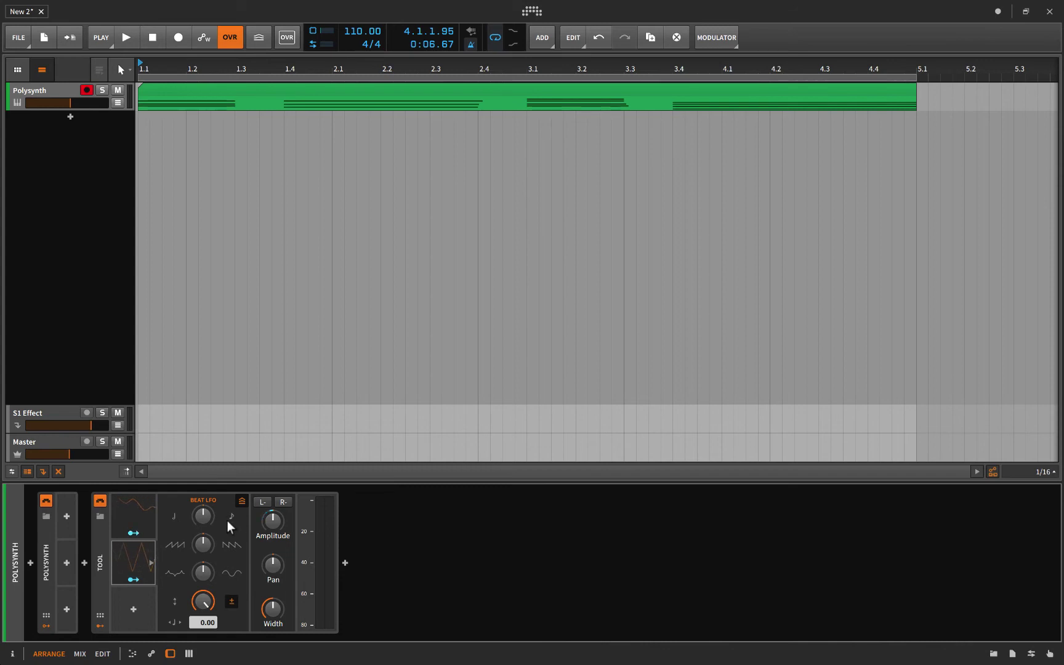
# Try toggling the Beat LFO's own groove option and the project's global groove.
pyautogui.moveTo(204, 521); pyautogui.dragTo(237, 502)
pyautogui.click(240, 501)
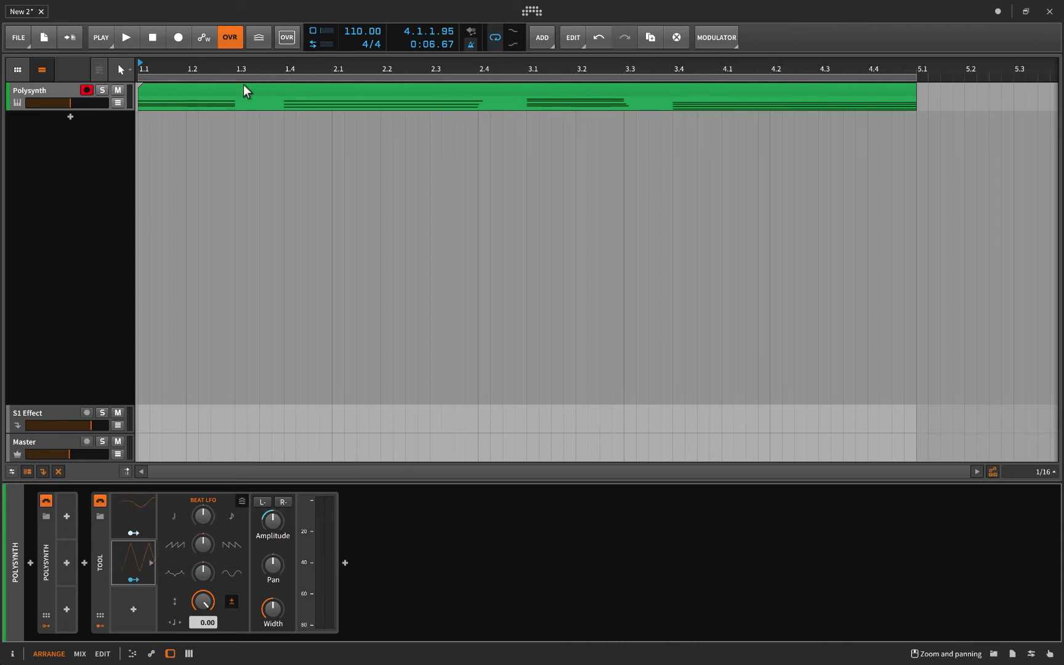
pyautogui.click(259, 39)
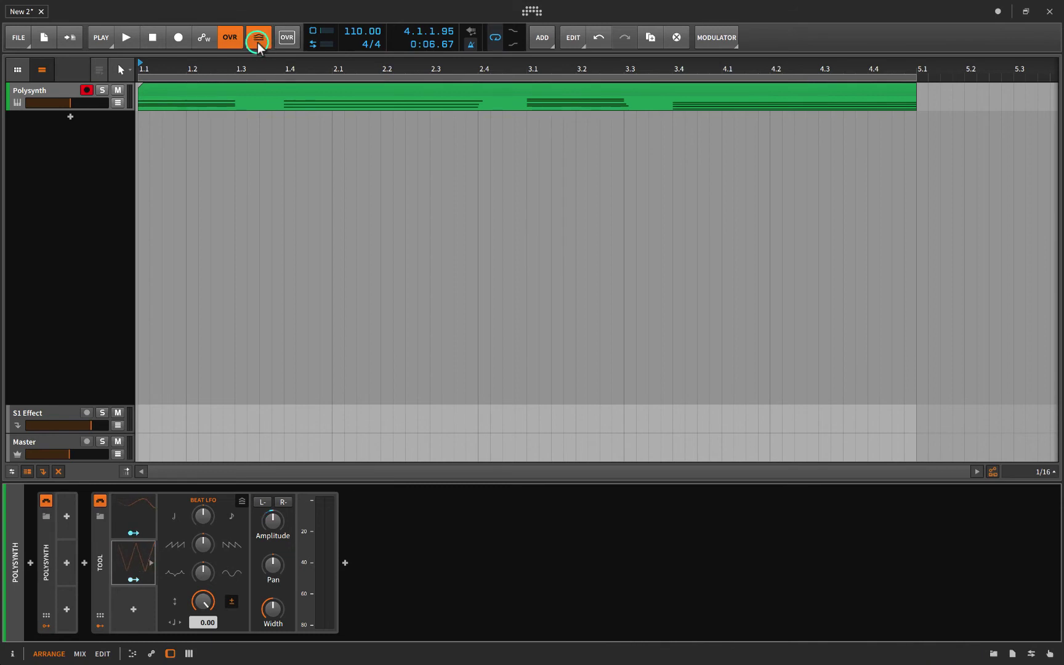
pyautogui.click(258, 43)
pyautogui.click(258, 43)
pyautogui.click(243, 503)
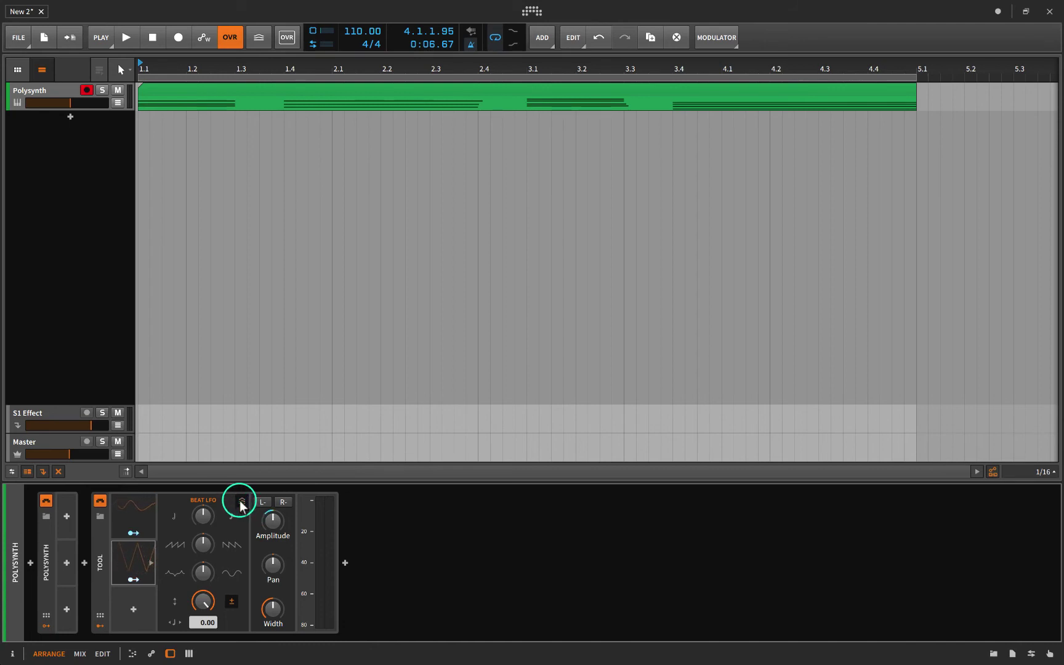
# Compare the Classic LFO's settings with the Beat LFO's, and turn on the project's global groove.
pyautogui.click(137, 523)
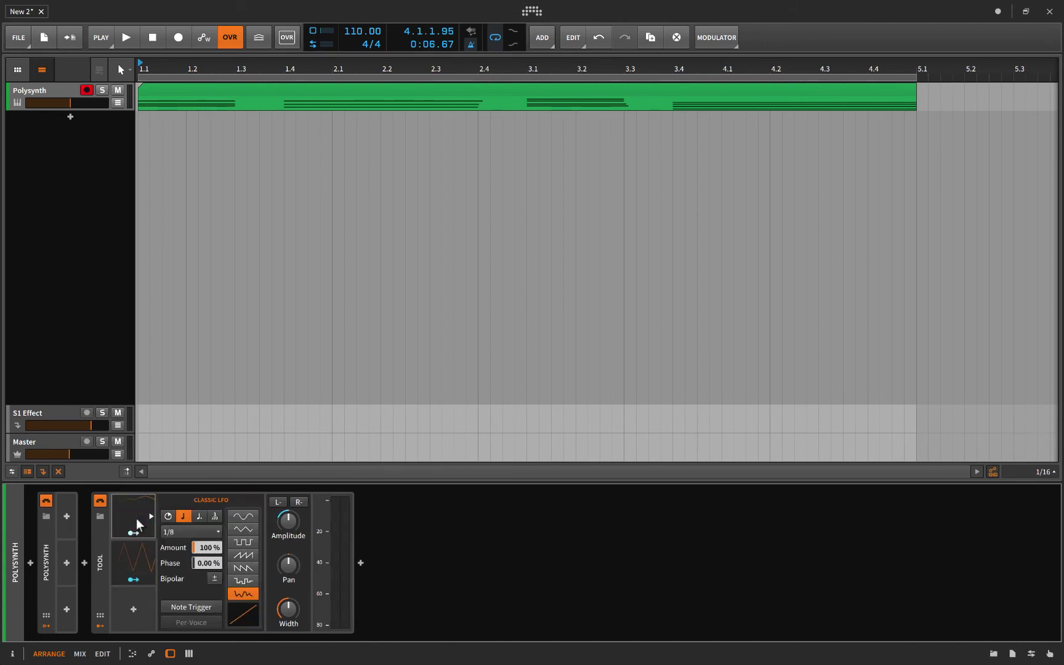
pyautogui.click(130, 562)
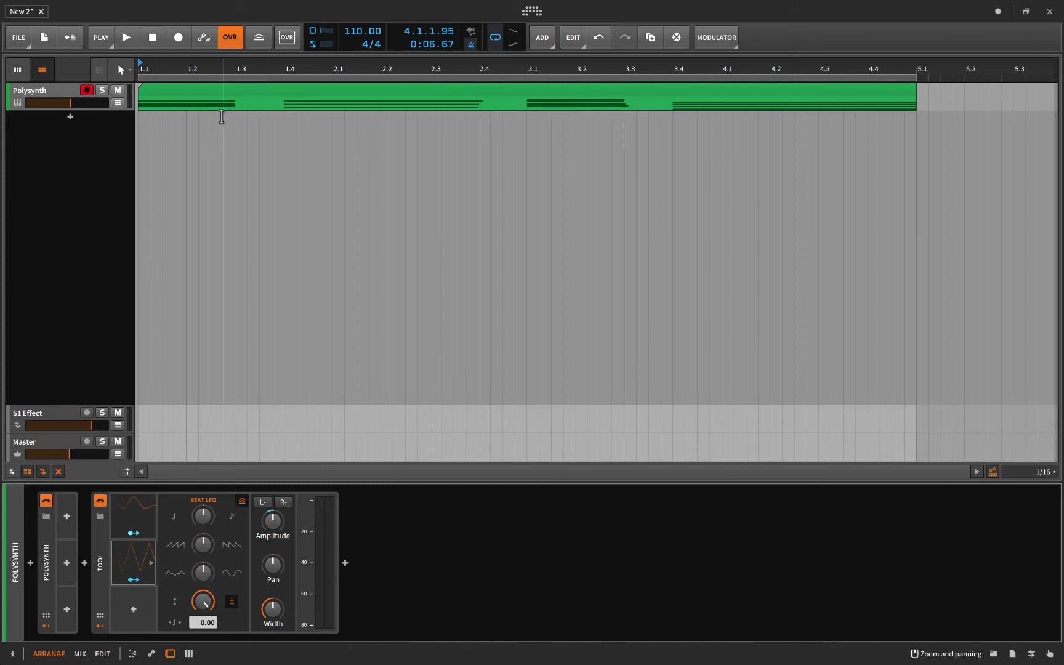
pyautogui.click(257, 38)
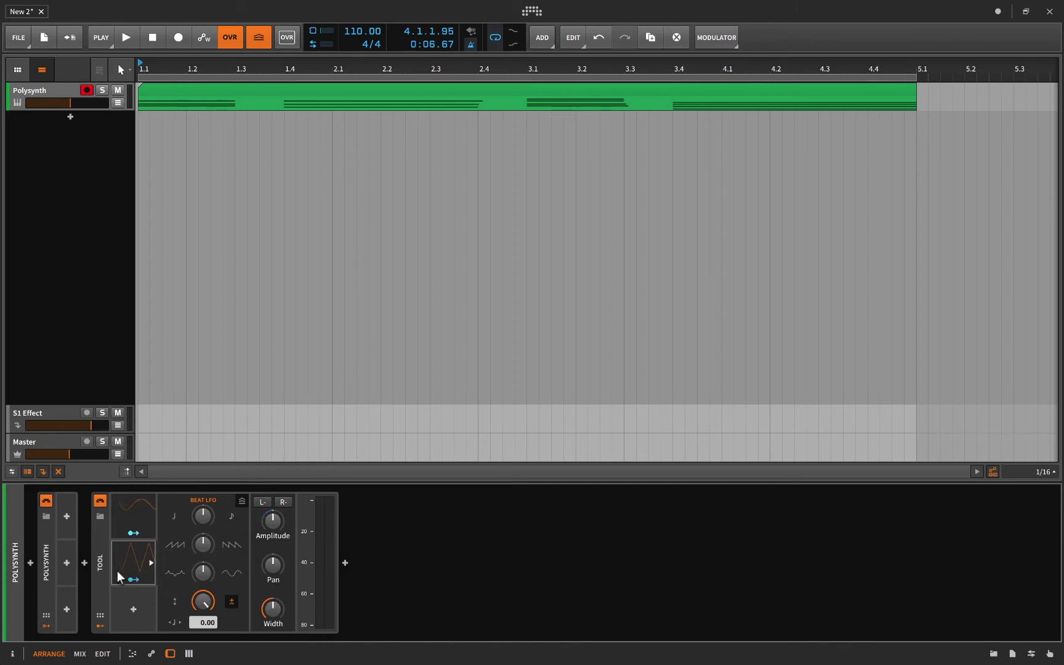
# Modulate the Classic LFO's Amount with the Beat LFO.
pyautogui.click(135, 513)
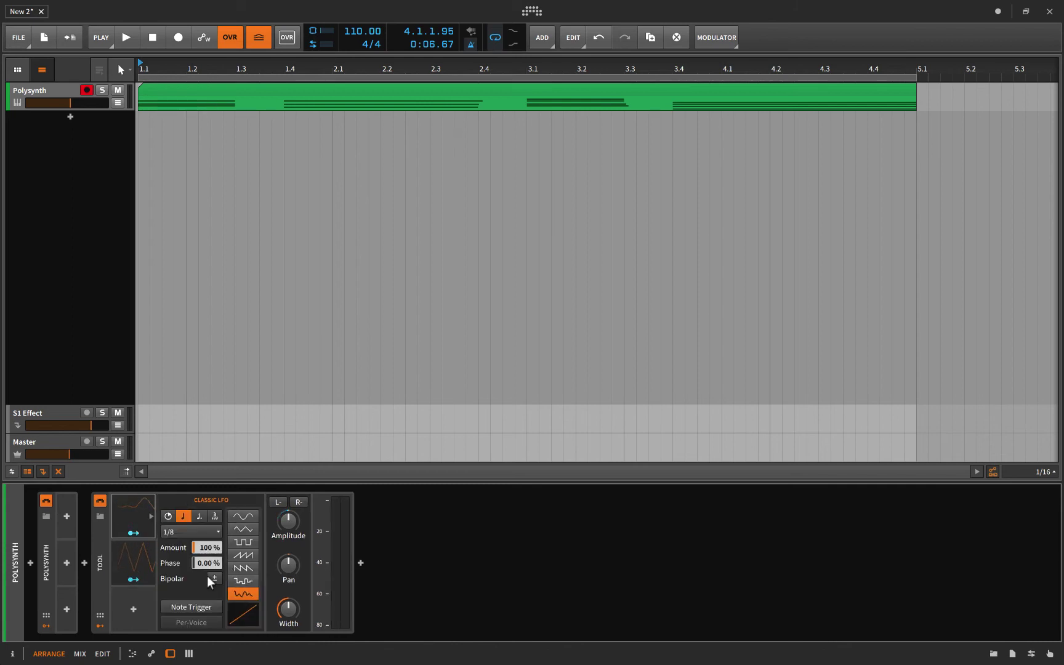
pyautogui.click(131, 579)
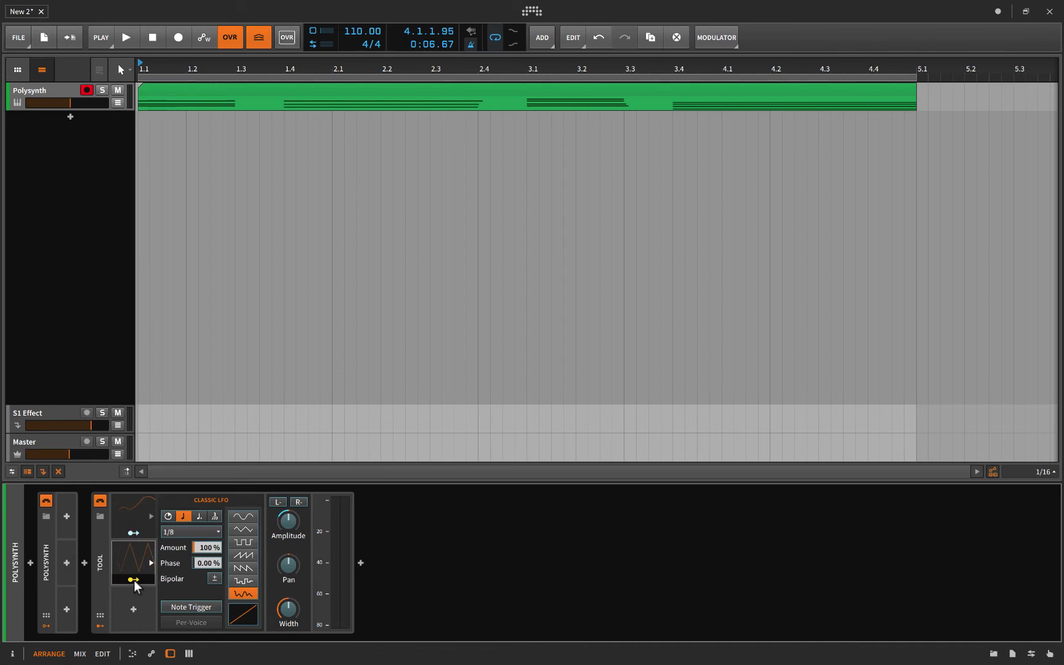
pyautogui.moveTo(200, 549); pyautogui.dragTo(201, 538)
pyautogui.click(131, 580)
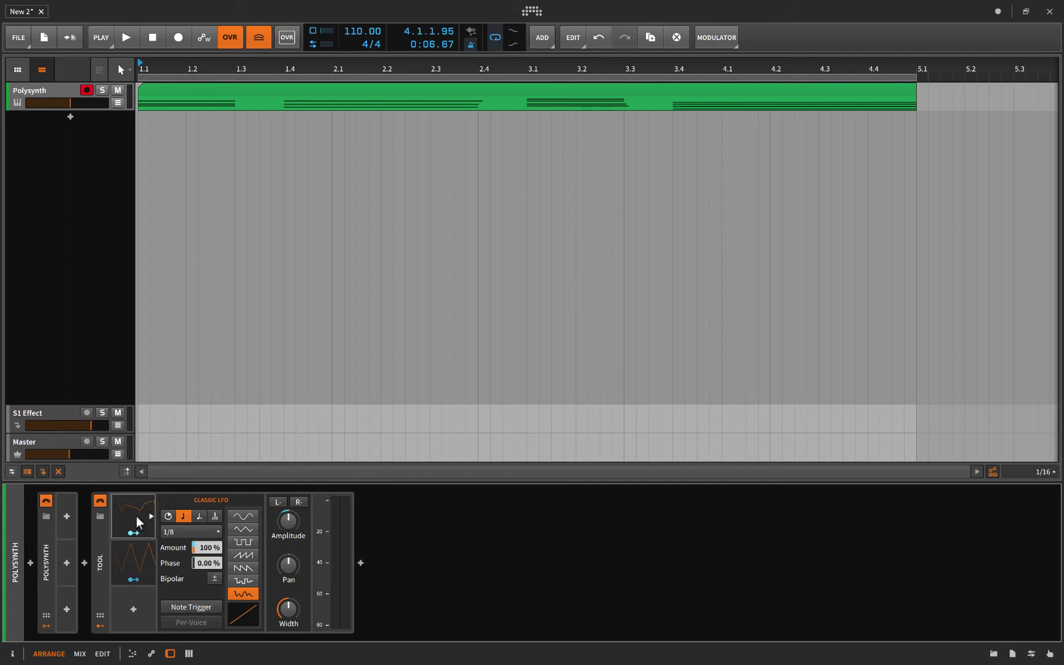
# Review the Beat LFO's settings and return to the Classic LFO to inspect the Tool device's Amplitude value.
pyautogui.click(138, 560)
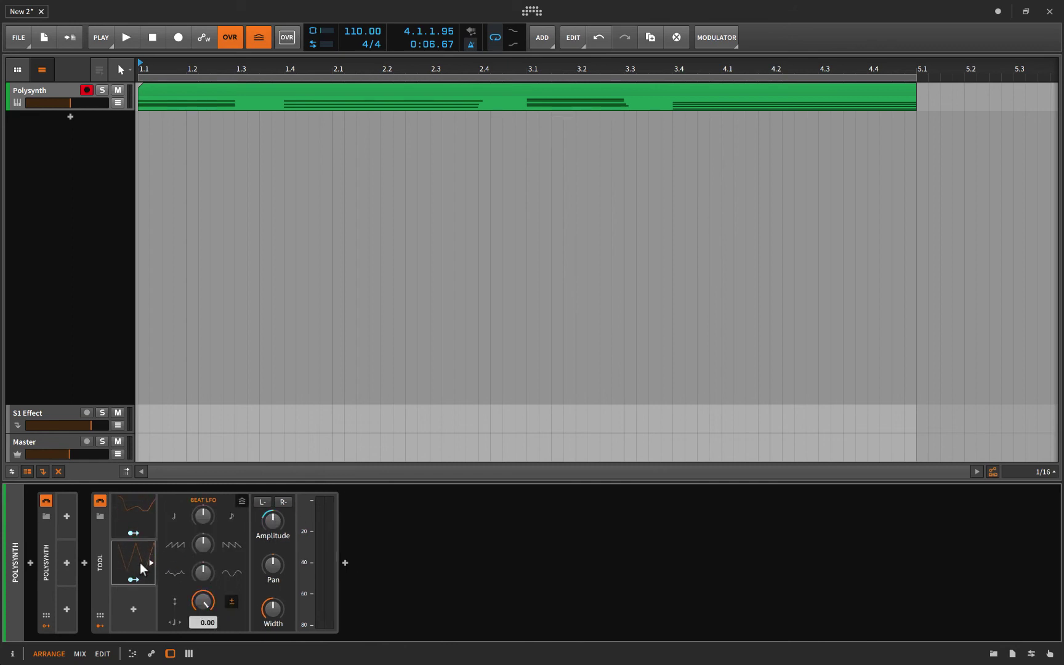
pyautogui.click(144, 517)
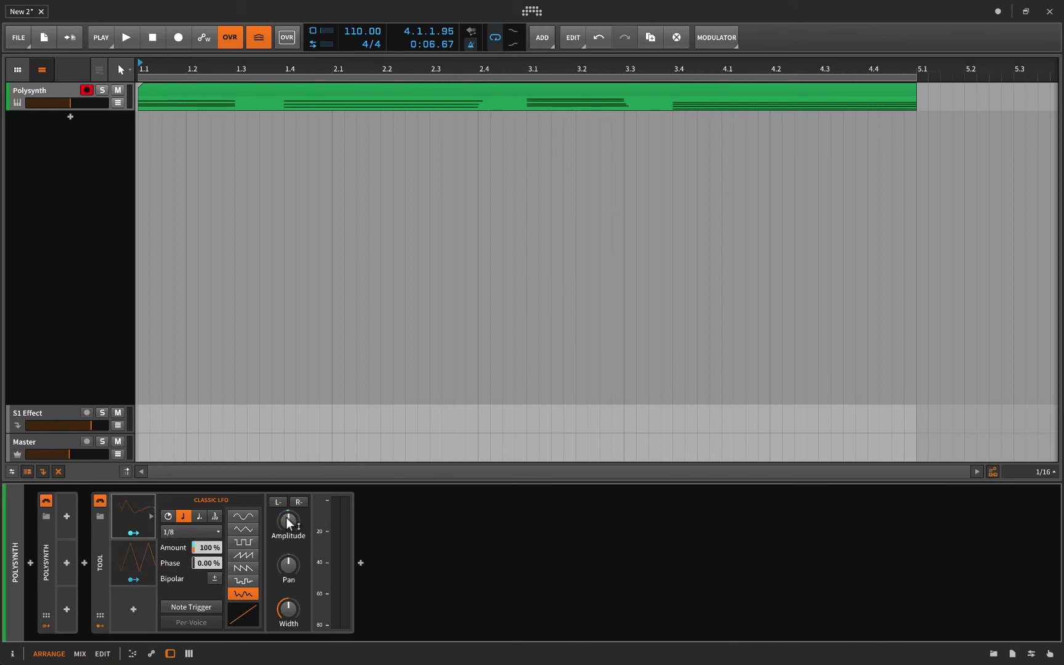
pyautogui.moveTo(287, 518)
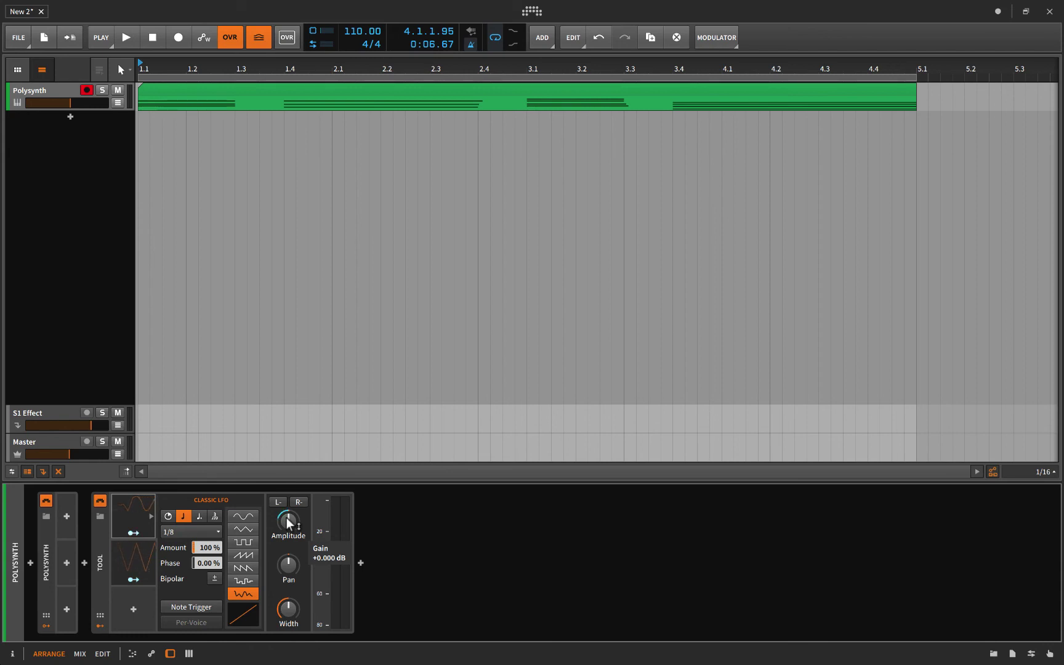